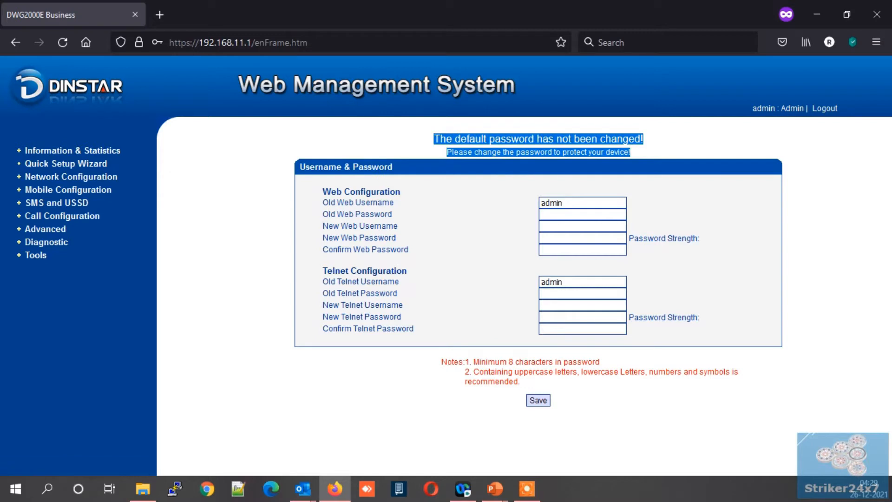
# - Clear the selected default-password warning text and expand the Network Configuration menu
pyautogui.click(669, 147)
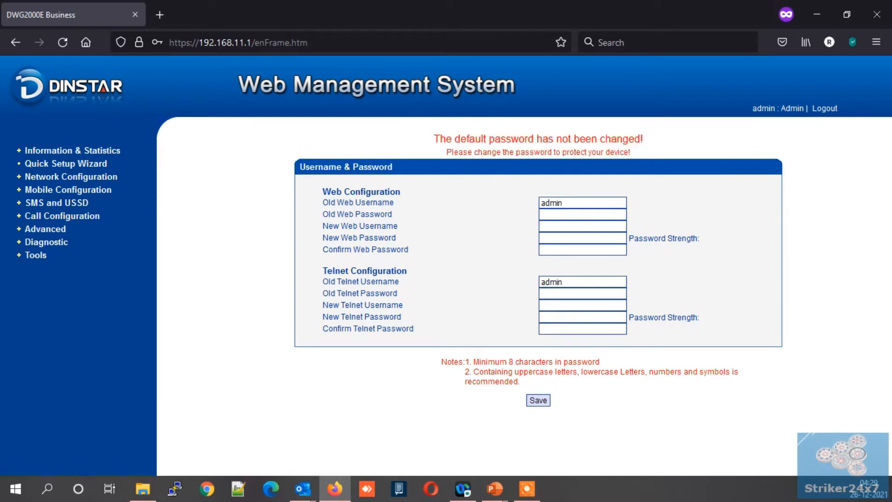
pyautogui.click(70, 177)
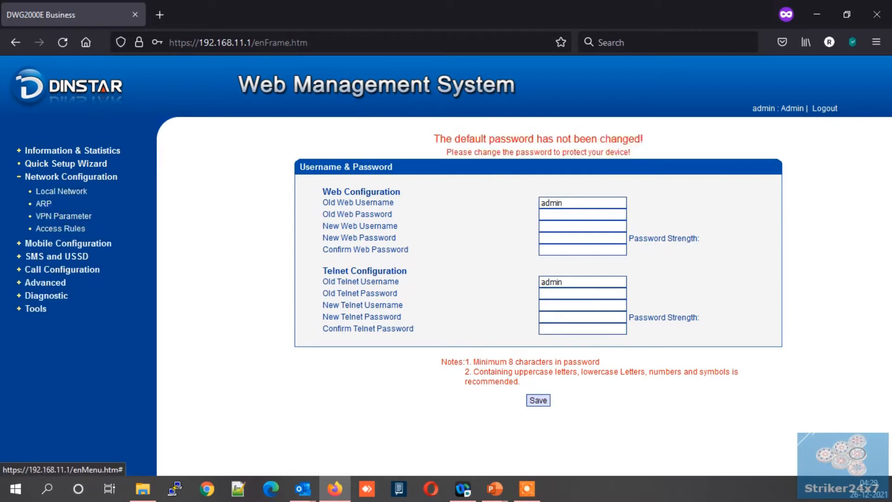
# - Set Local Network IP 192.168.29.123, gateway 192.168.29.1, take effect immediately, and save
pyautogui.click(62, 191)
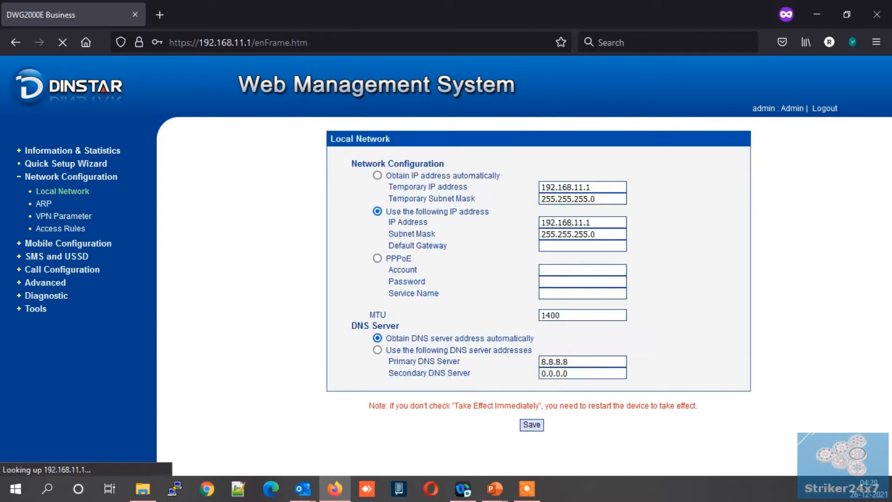
pyautogui.moveTo(587, 222); pyautogui.dragTo(568, 223)
pyautogui.write('29')
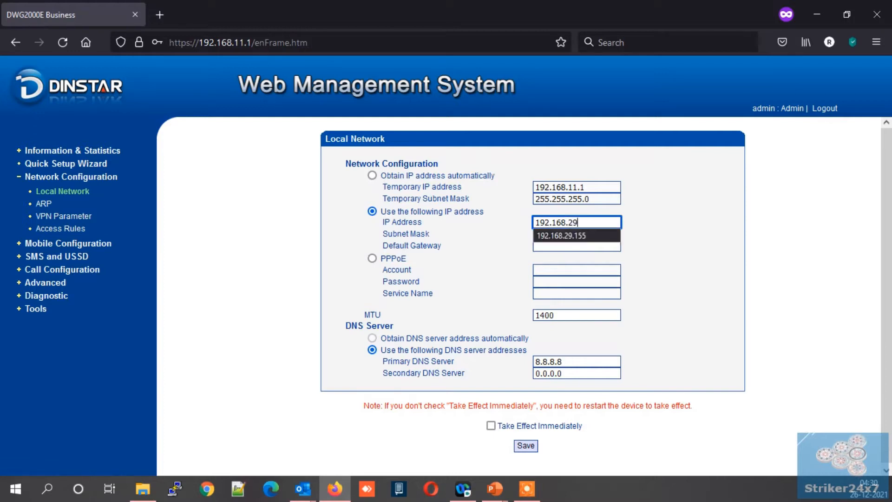
pyautogui.write('.123')
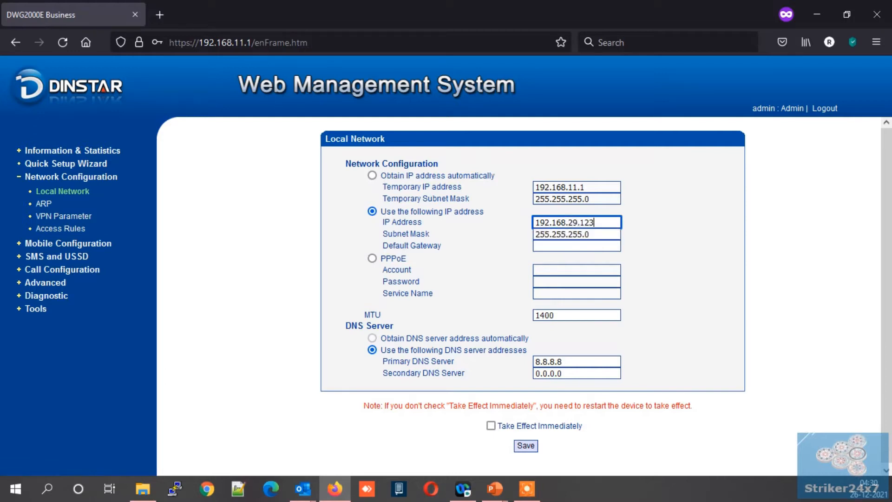
pyautogui.press('Tab')
pyautogui.press('Tab')
pyautogui.write('19')
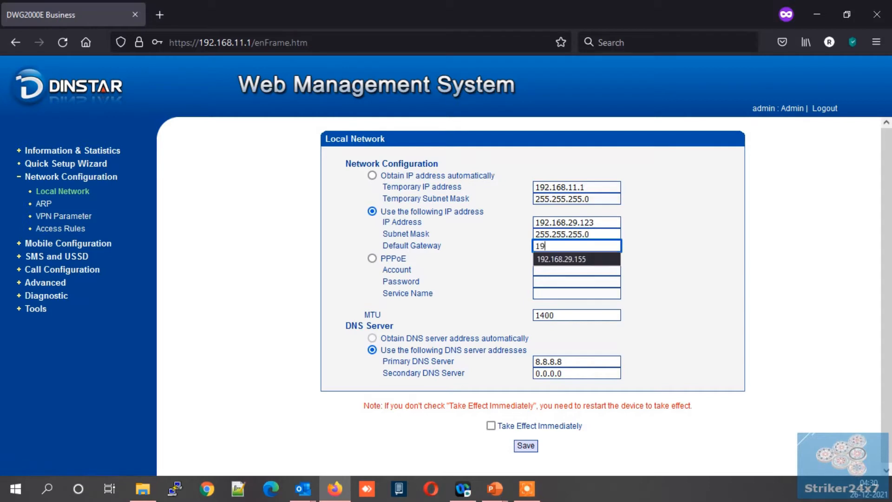
pyautogui.write('2.168.29.1')
pyautogui.press('Tab')
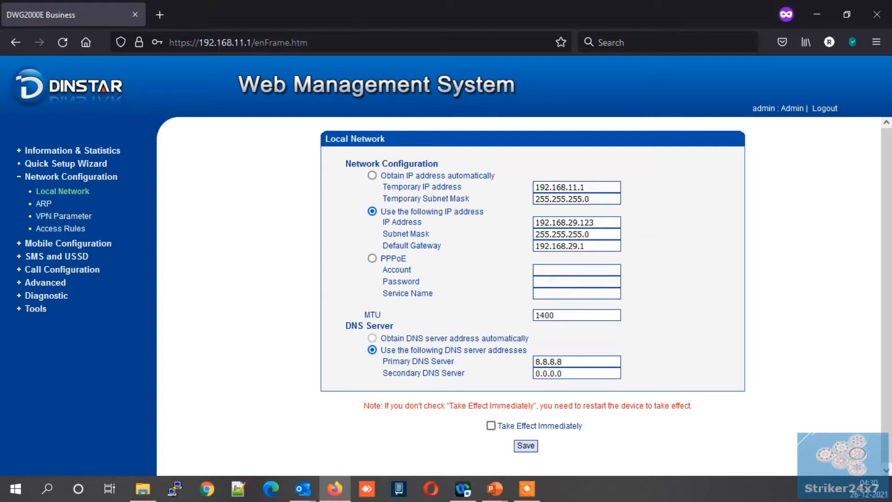
pyautogui.click(491, 425)
pyautogui.click(526, 446)
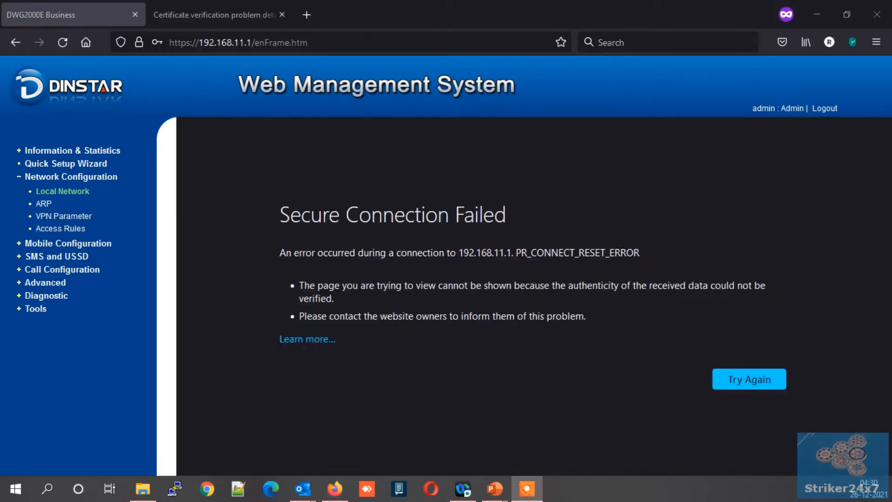
# - Bypass Firefox's certificate warning for the gateway at 192.168.29.123
pyautogui.click(213, 15)
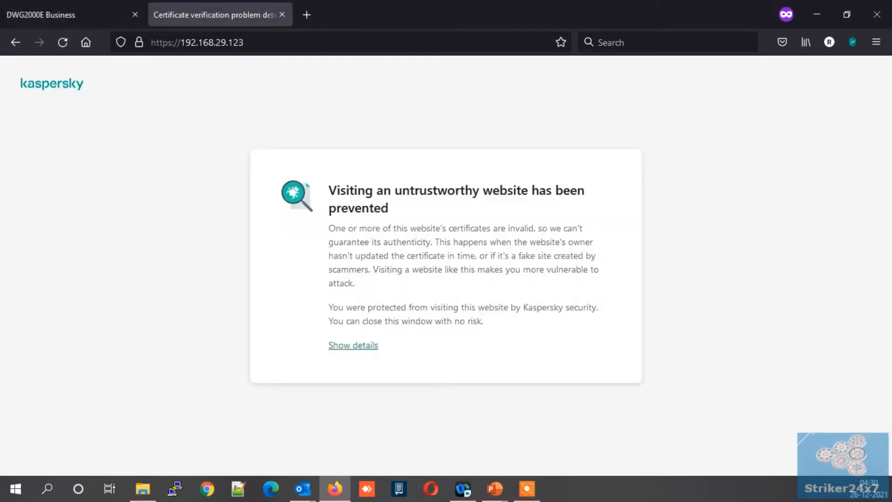
pyautogui.click(353, 346)
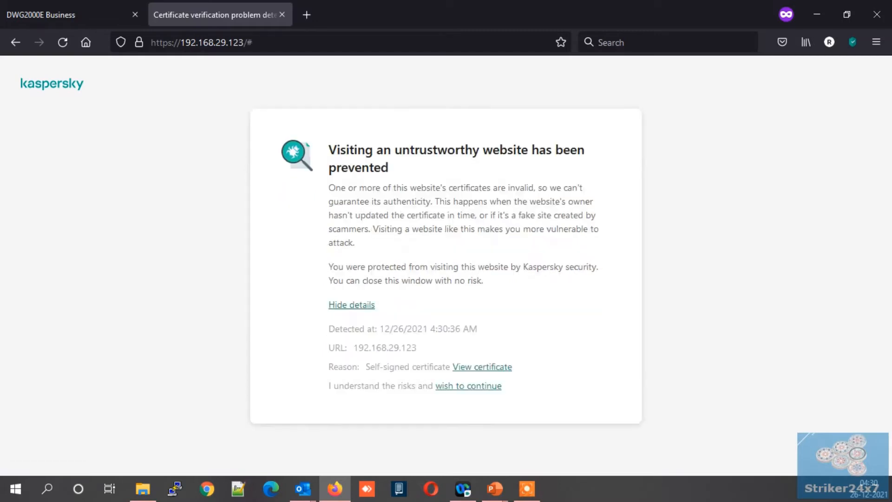
pyautogui.click(469, 385)
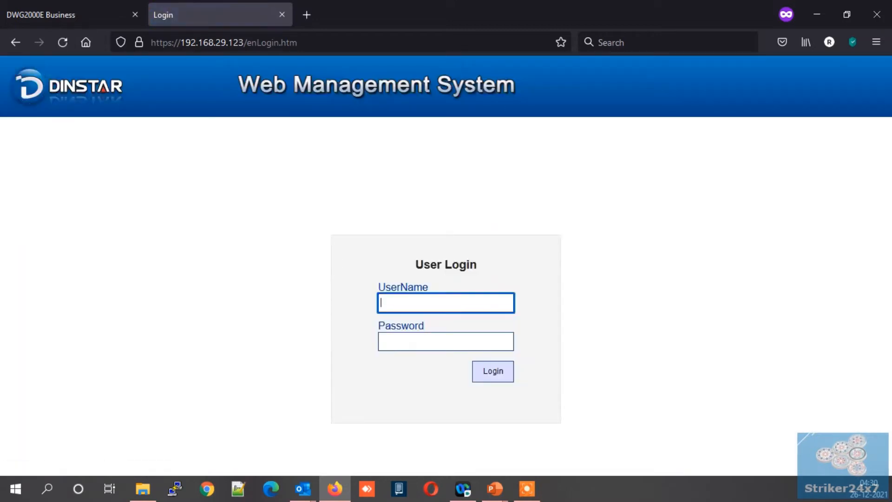
# - Log into the gateway with the admin account credentials
pyautogui.write('admin')
pyautogui.press('Tab')
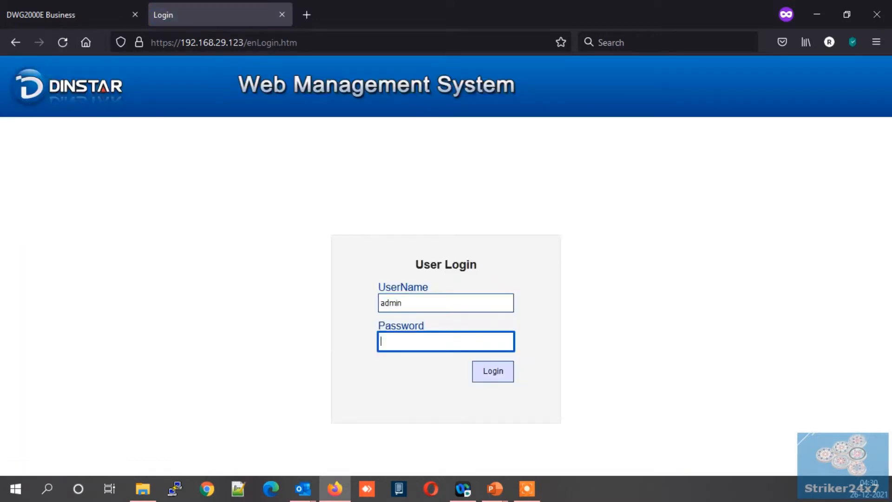
pyautogui.write('admin')
pyautogui.press('Return')
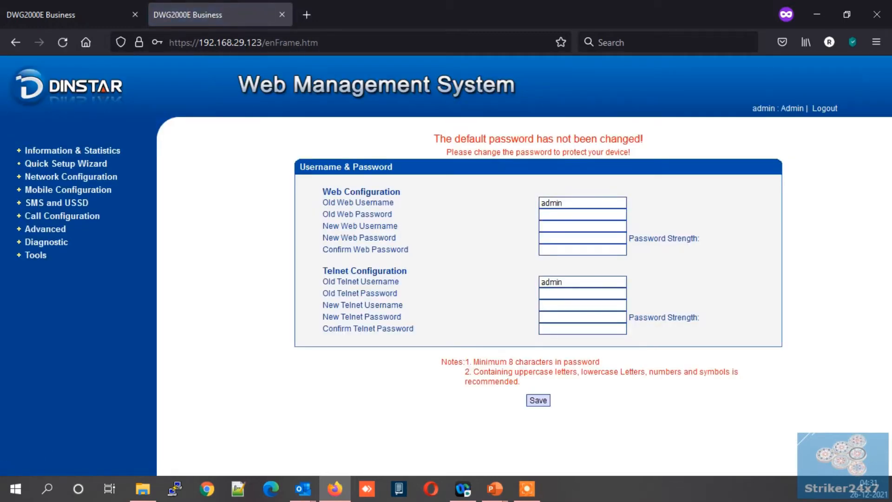
# - Check Local Network shows 192.168.29.123, then expand the Call Configuration menu
pyautogui.click(71, 177)
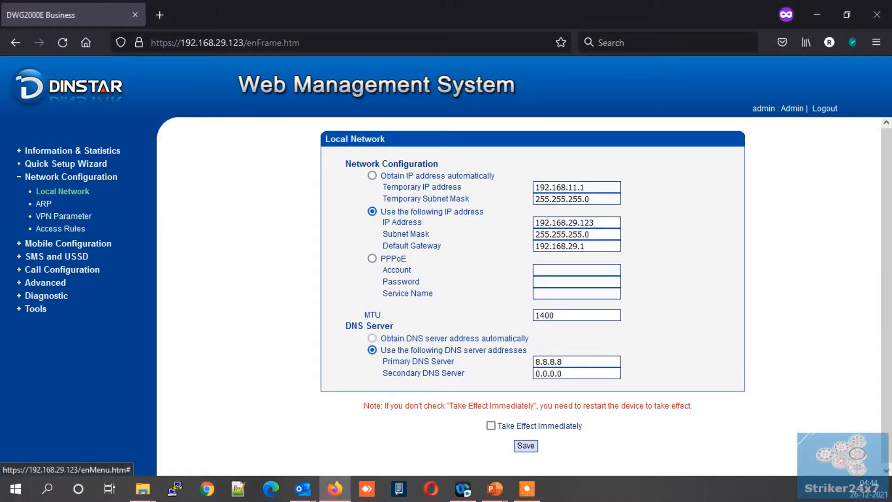
pyautogui.click(62, 269)
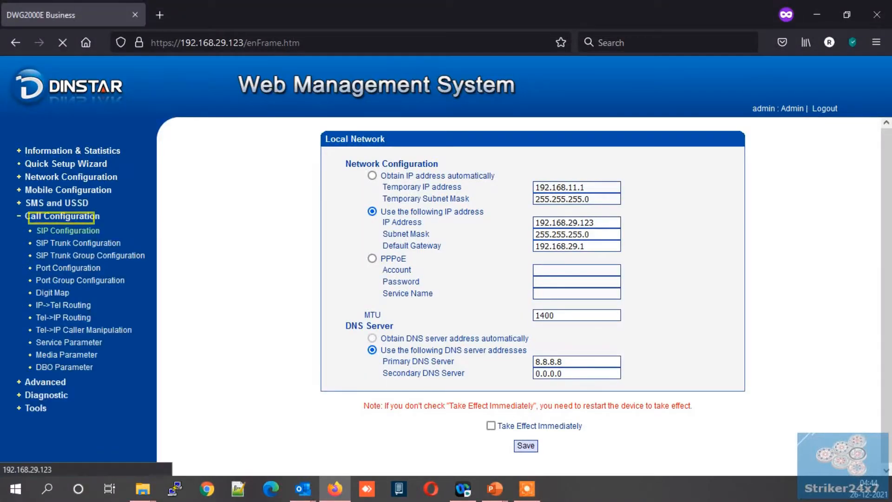
# - Set SIP server and outbound proxy to 192.168.29.226 and save the SIP configuration
pyautogui.click(577, 175)
pyautogui.write('192.1')
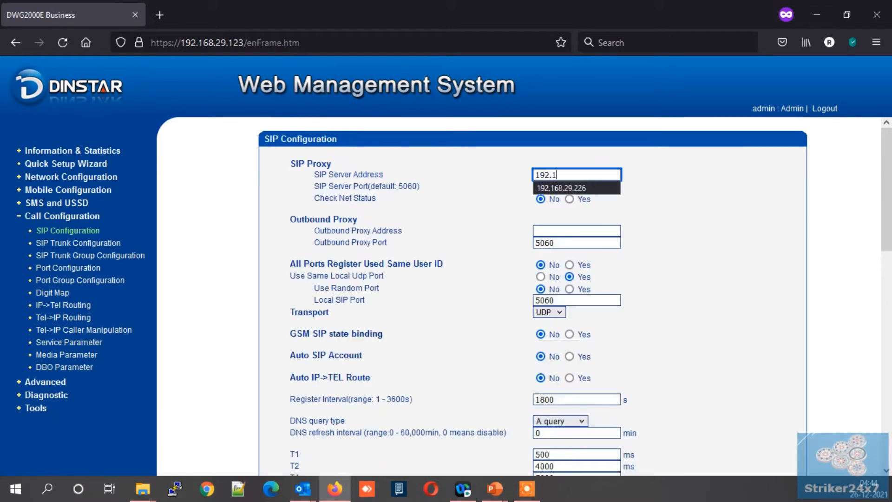
pyautogui.write('68.29.226')
pyautogui.press('Tab')
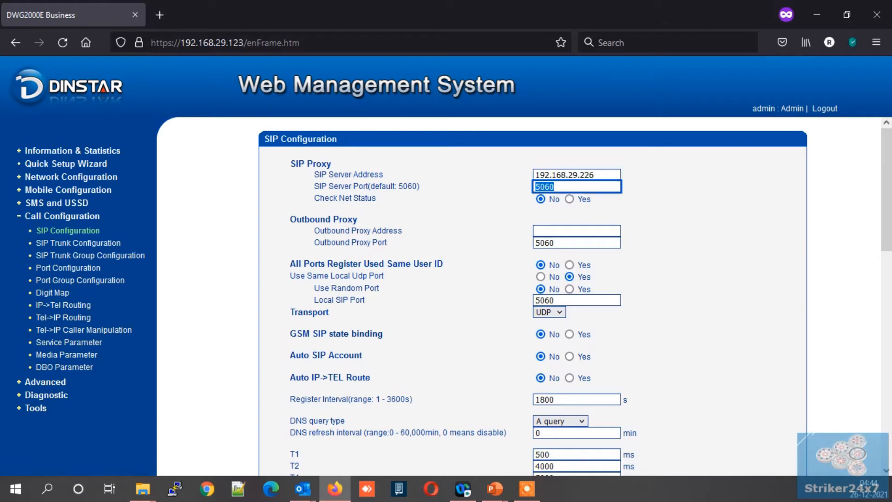
pyautogui.press('Tab')
pyautogui.press('Tab')
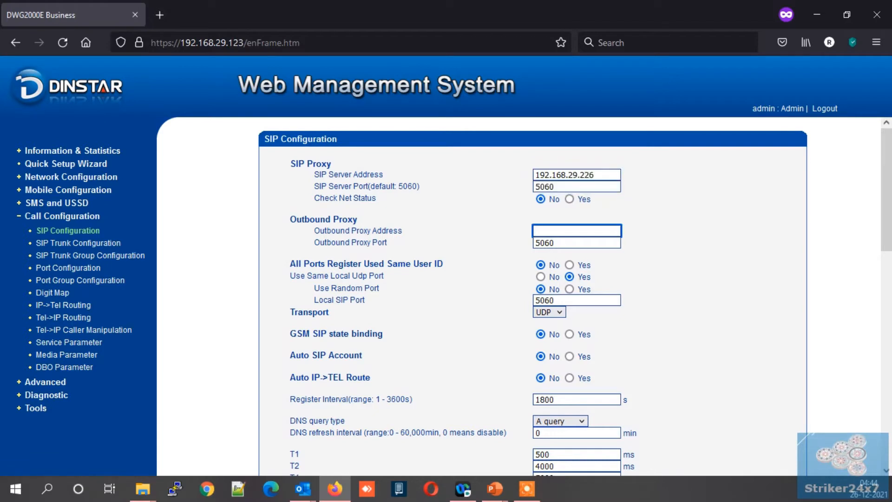
pyautogui.write('192.168.29.226')
pyautogui.press('Tab')
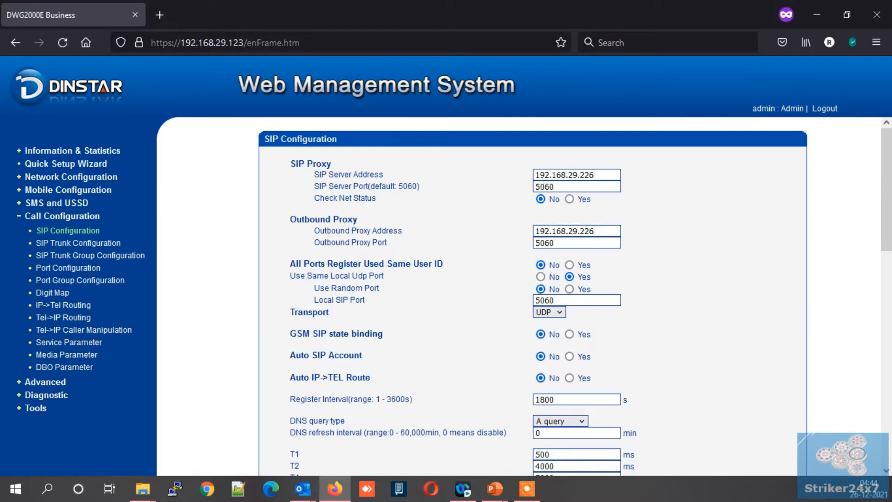
pyautogui.scroll(-4, 533, 298)
pyautogui.scroll(-8, 533, 297)
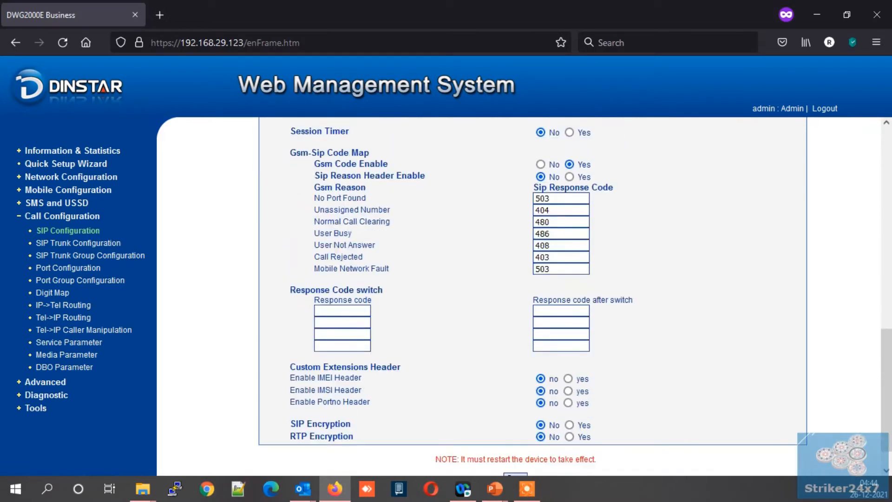
pyautogui.click(515, 444)
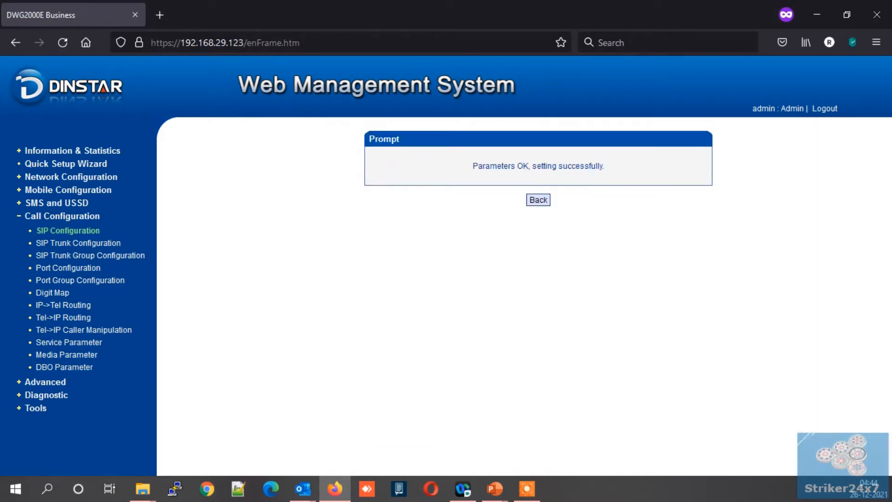
# - Review the device-restart note on the SIP settings, then open the SIP trunk list
pyautogui.click(538, 200)
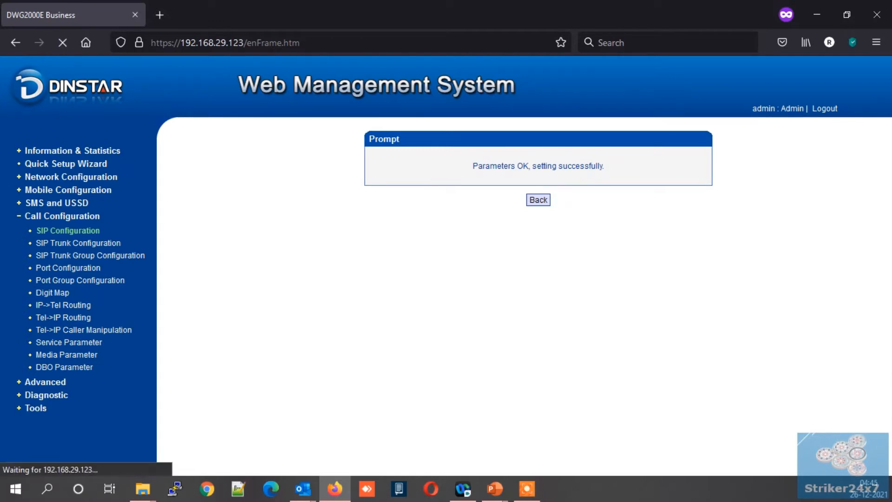
pyautogui.scroll(-10, 533, 298)
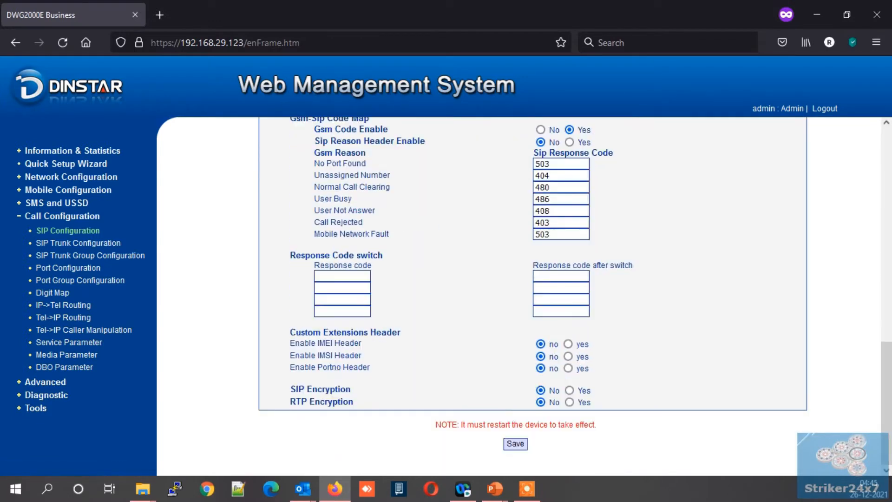
pyautogui.moveTo(460, 424); pyautogui.dragTo(580, 425)
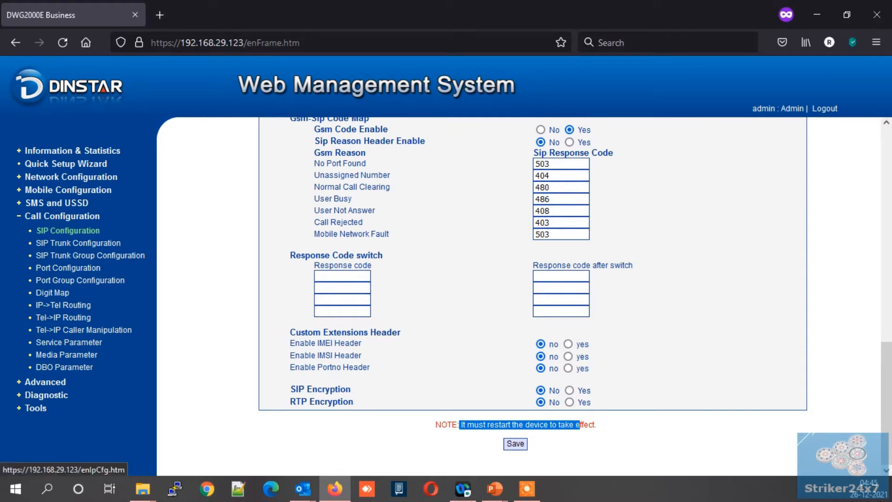
pyautogui.click(79, 242)
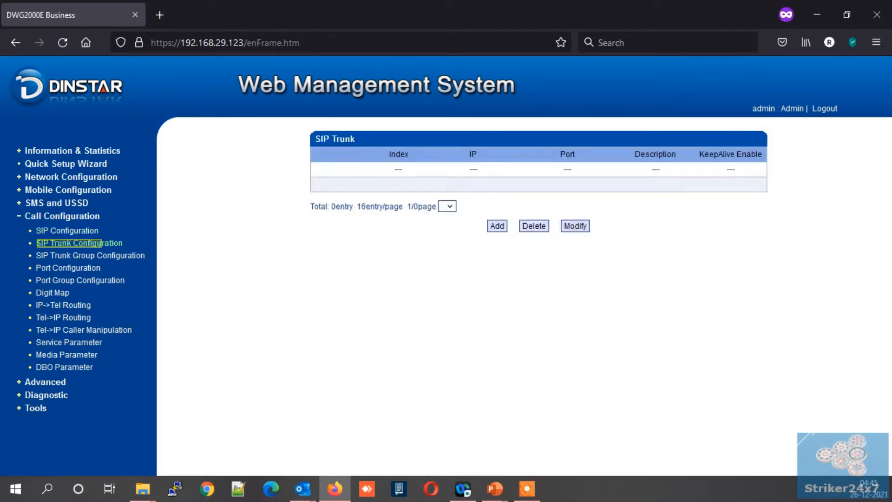
# - Add a SIP trunk at 192.168.29.226, port 5060, described 'vicidial'
pyautogui.click(496, 226)
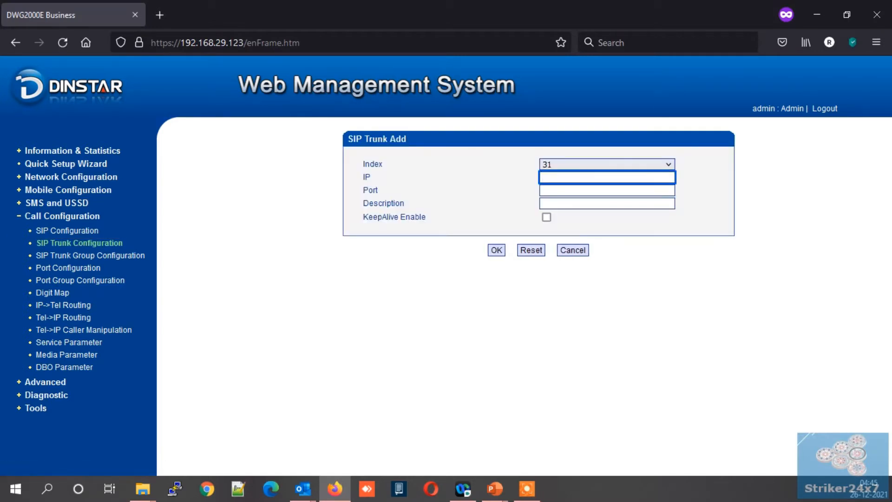
pyautogui.write('192.168.29.226')
pyautogui.press('Tab')
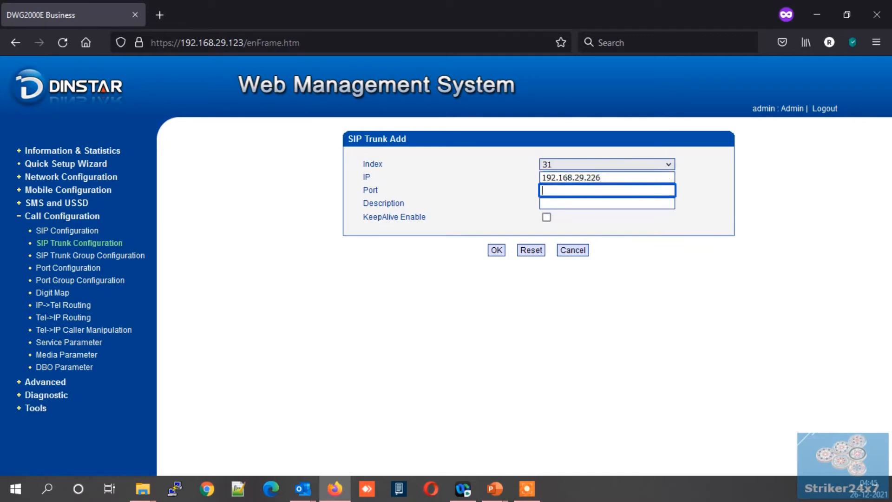
pyautogui.write('5060')
pyautogui.press('Tab')
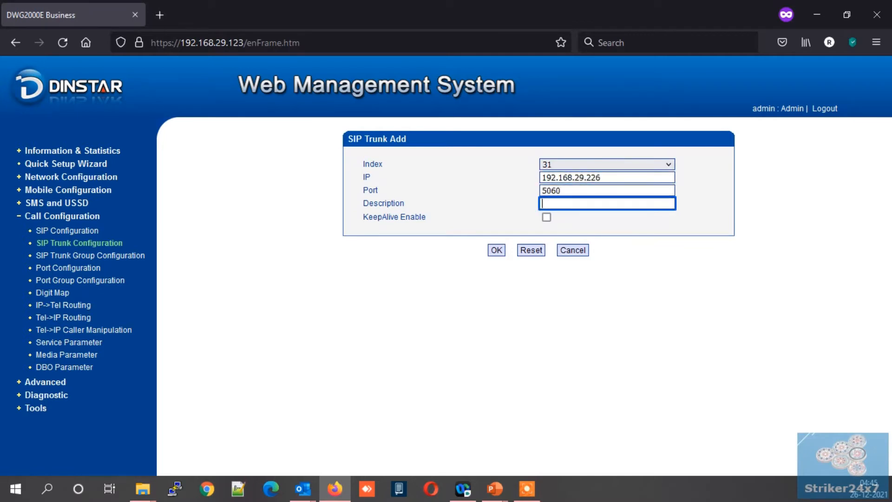
pyautogui.write('vicidial')
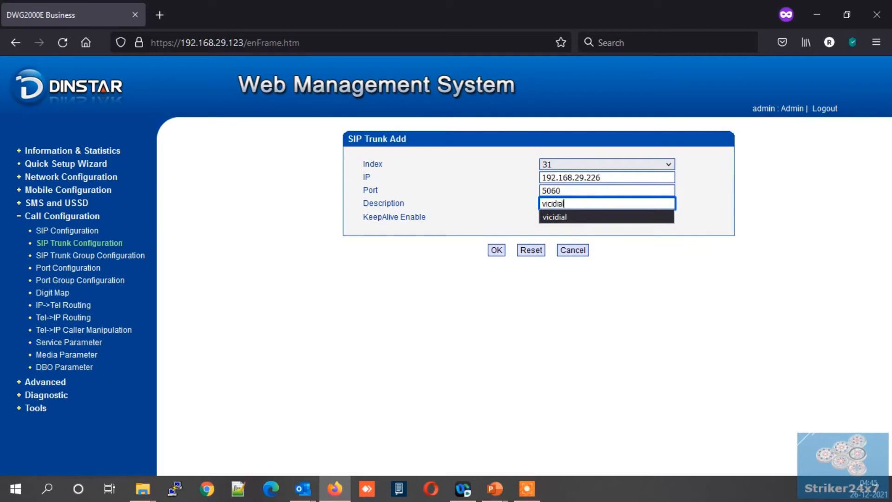
pyautogui.press('Return')
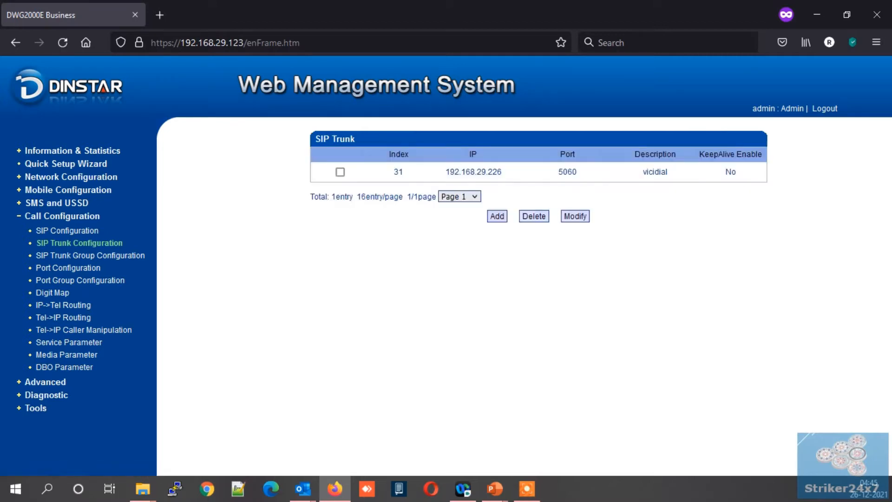
# - Restart the gateway from Tools > Restart and confirm the prompt
pyautogui.click(36, 407)
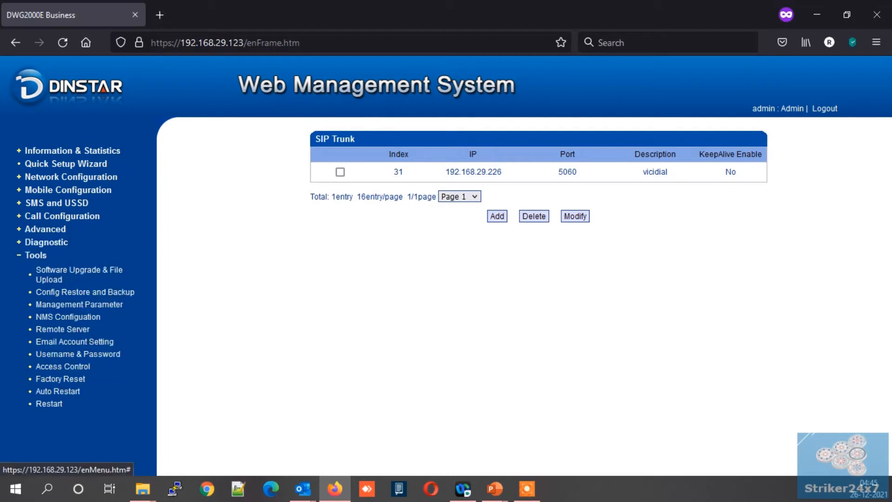
pyautogui.click(49, 403)
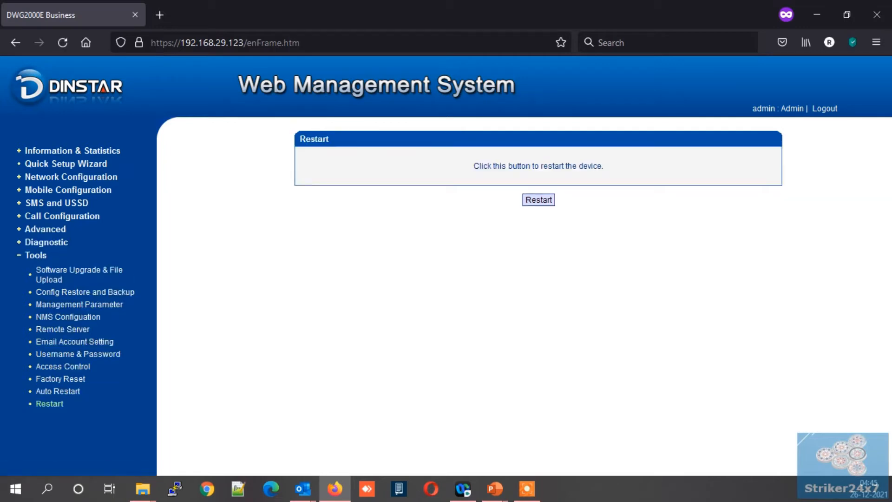
pyautogui.click(539, 200)
pyautogui.press('Return')
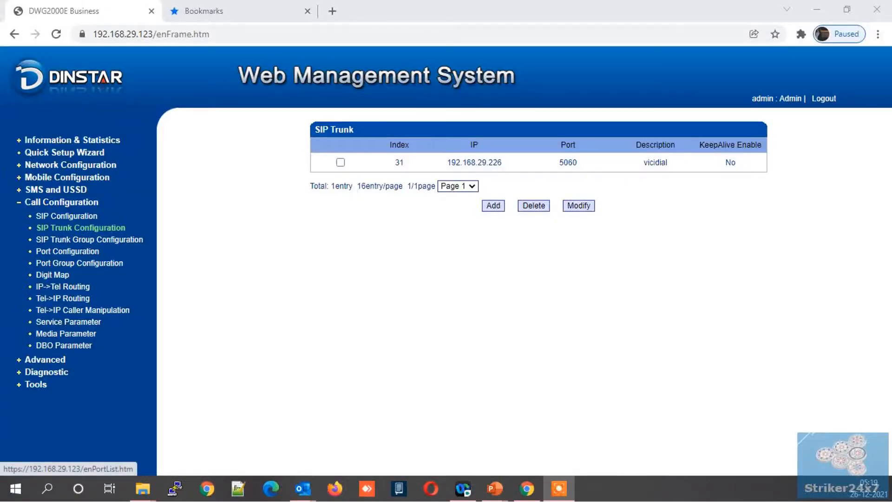
# - Go to the Port Group list and start a new group
pyautogui.click(79, 262)
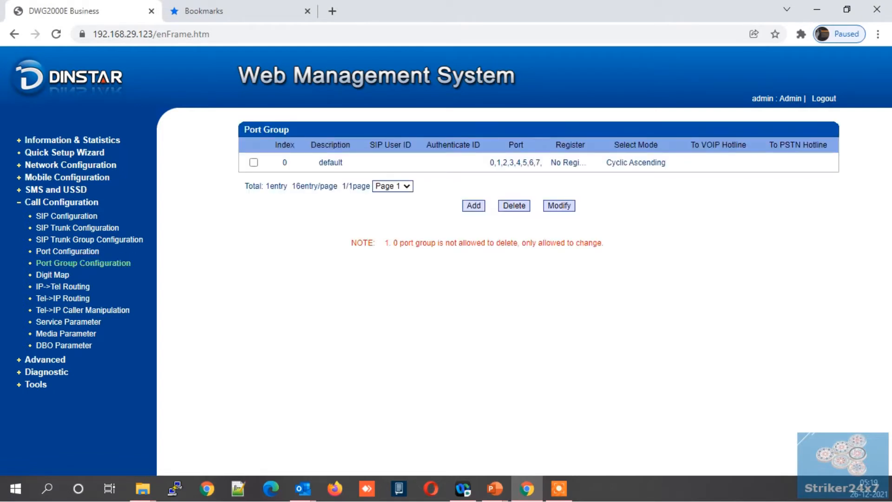
pyautogui.click(469, 205)
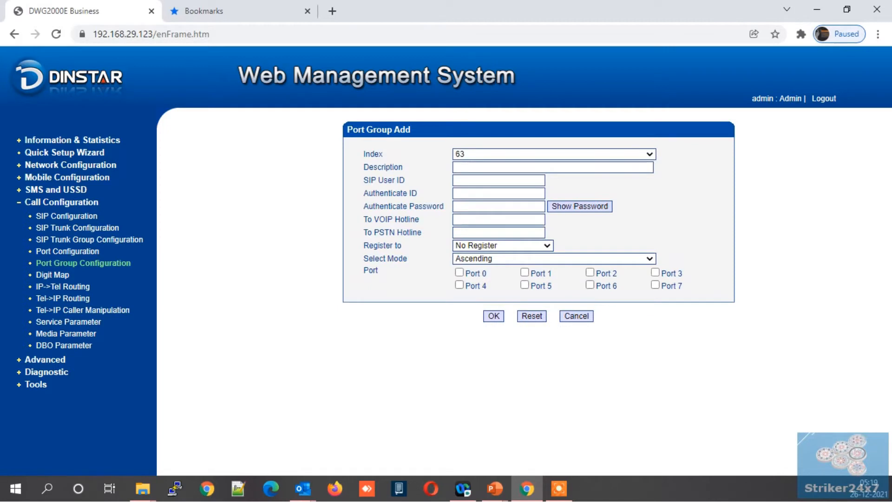
# - Give the new port group index 1, description 'sim group', and VoIP hotline 30003000
pyautogui.click(504, 154)
pyautogui.scroll(-8, 504, 267)
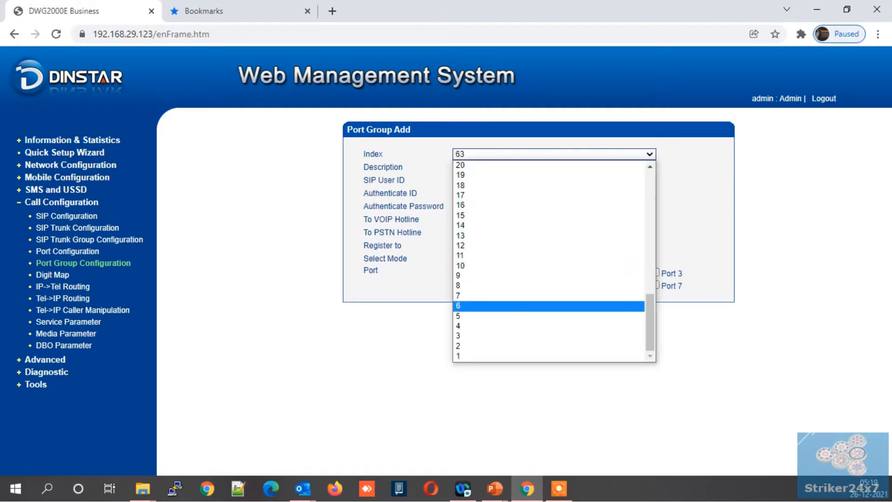
pyautogui.click(504, 355)
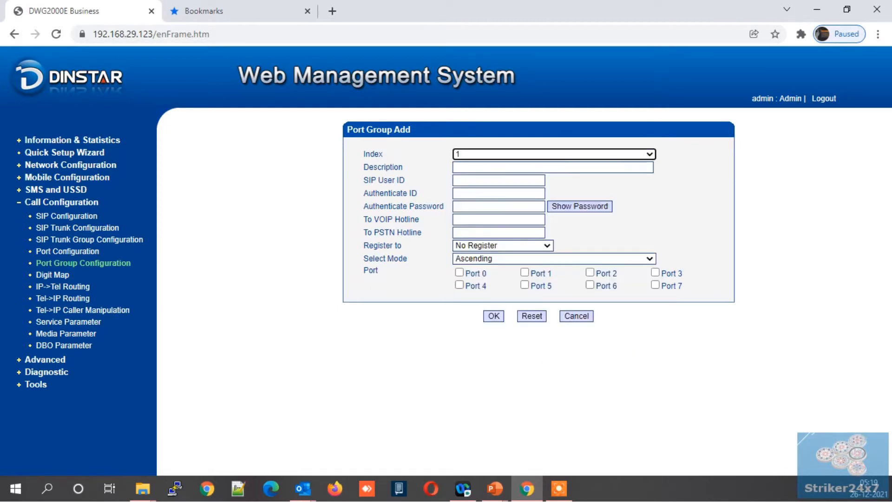
pyautogui.click(484, 167)
pyautogui.press('Down')
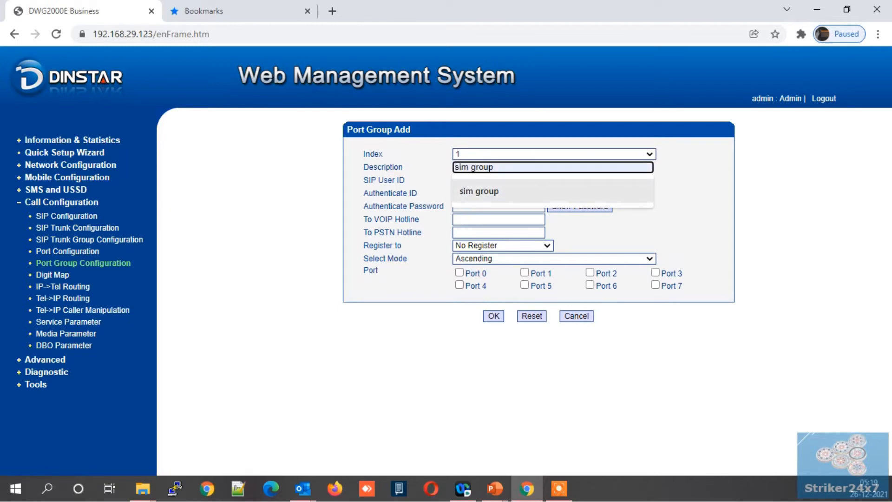
pyautogui.click(480, 191)
pyautogui.click(473, 181)
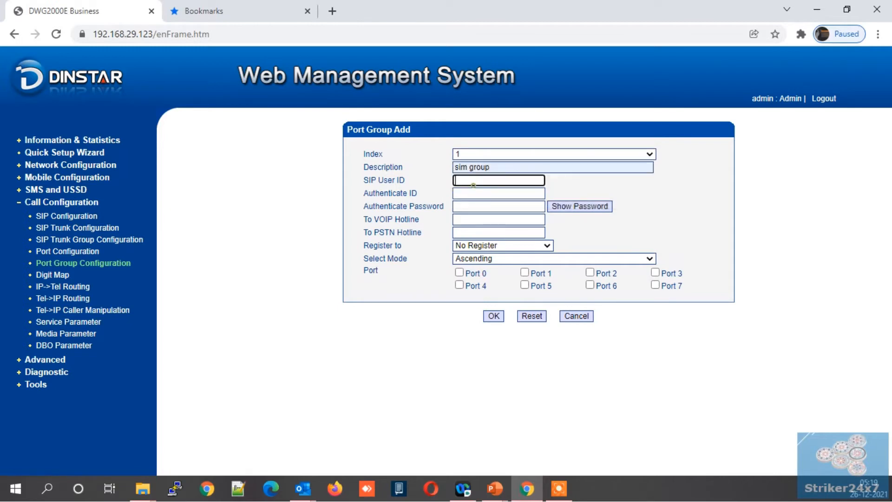
pyautogui.click(473, 193)
pyautogui.click(473, 206)
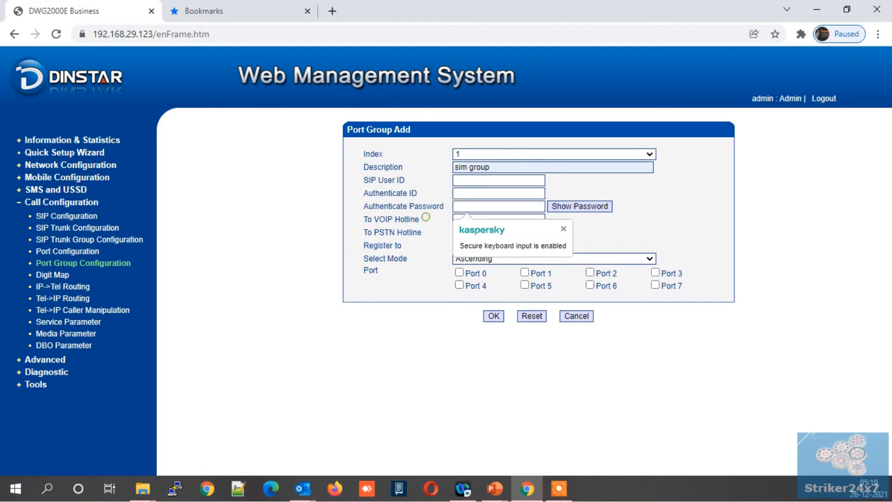
pyautogui.click(466, 220)
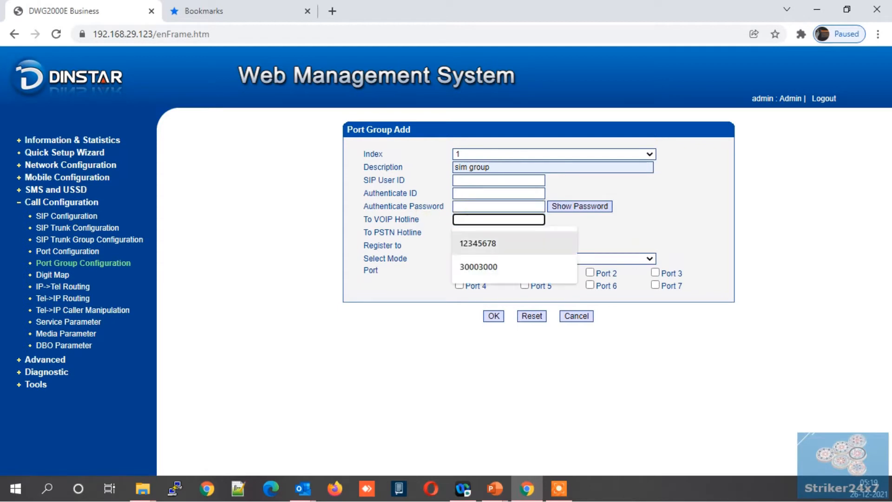
pyautogui.click(471, 264)
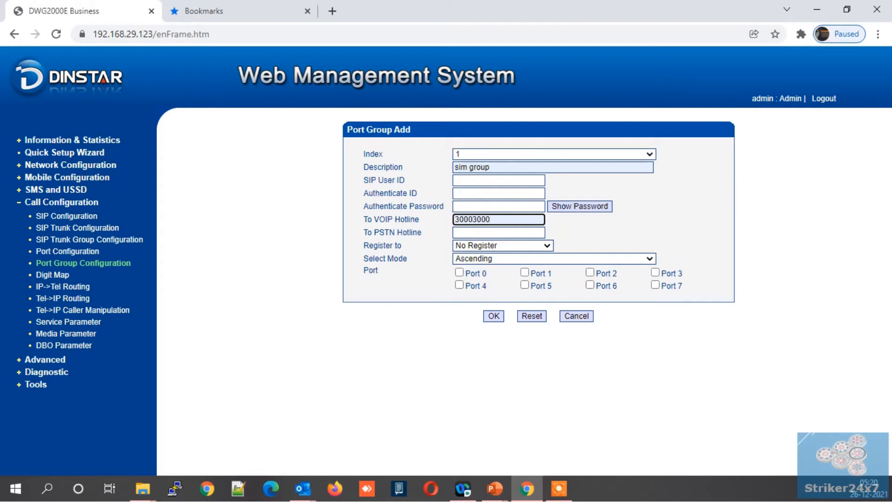
# - Register the group to sip-trunk-31 <vicidial>, include Ports 0–3, and save it
pyautogui.click(484, 245)
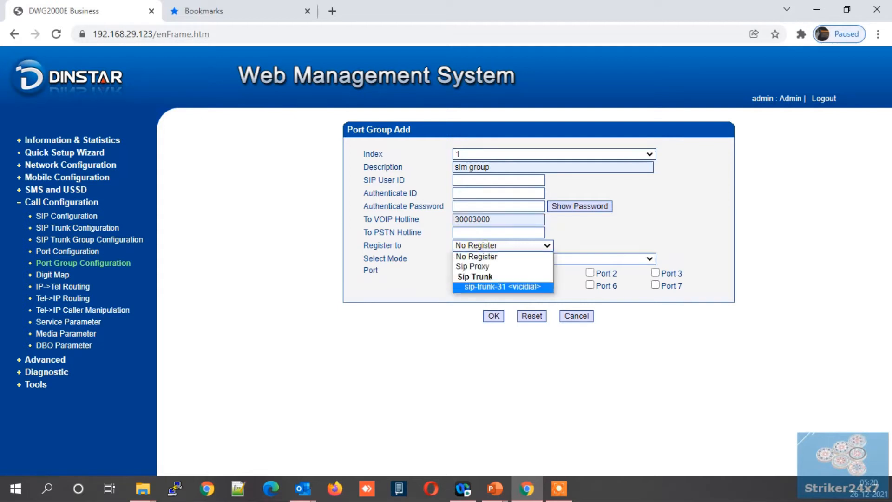
pyautogui.click(481, 287)
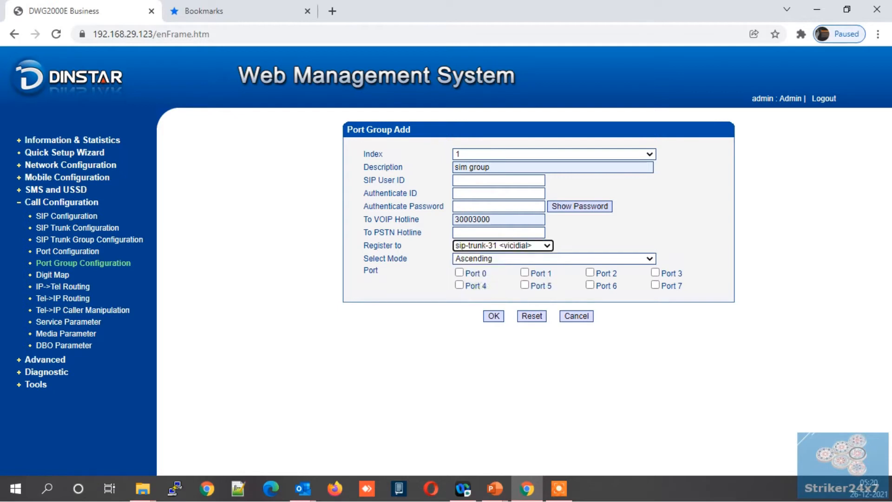
pyautogui.click(459, 272)
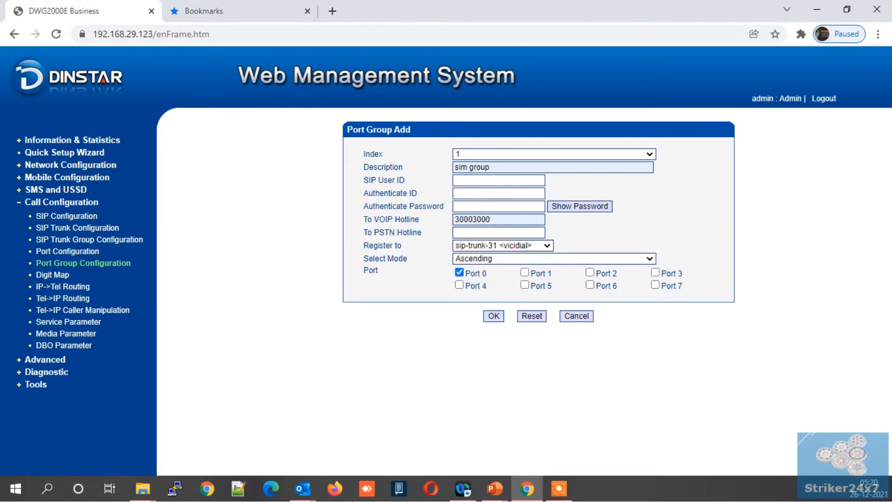
pyautogui.click(525, 272)
pyautogui.click(589, 273)
pyautogui.click(656, 272)
pyautogui.click(494, 316)
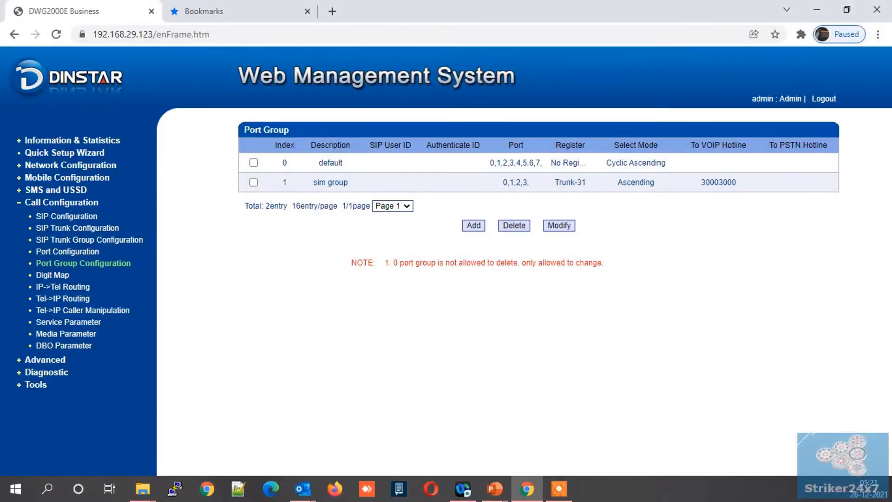
# - Start a new IP->Tel routing rule with index 1 and description 'outbound'
pyautogui.click(64, 287)
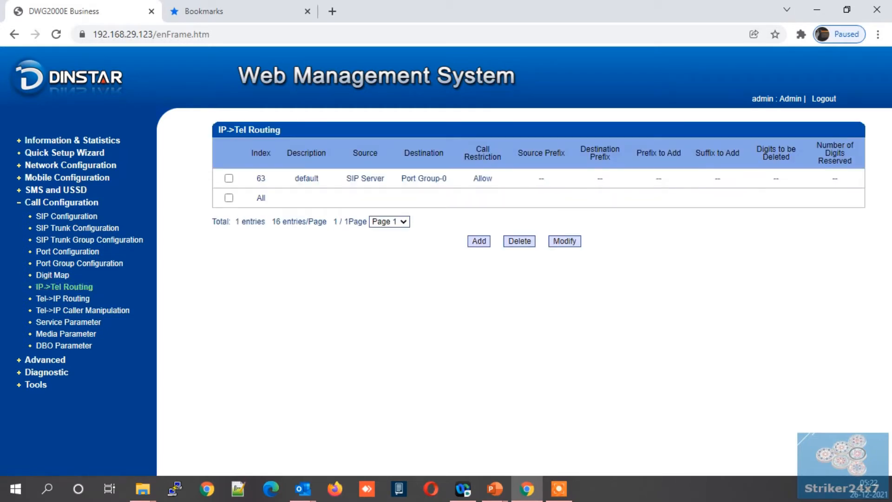
pyautogui.click(473, 240)
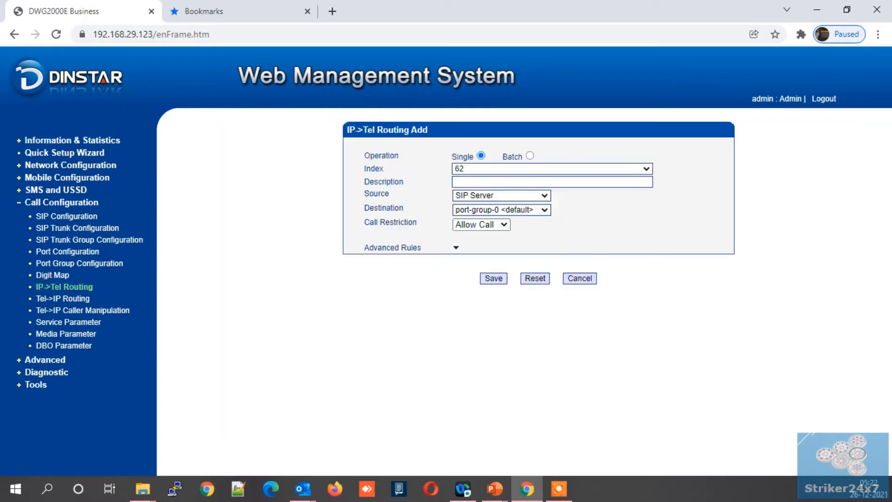
pyautogui.click(486, 169)
pyautogui.scroll(-10, 493, 309)
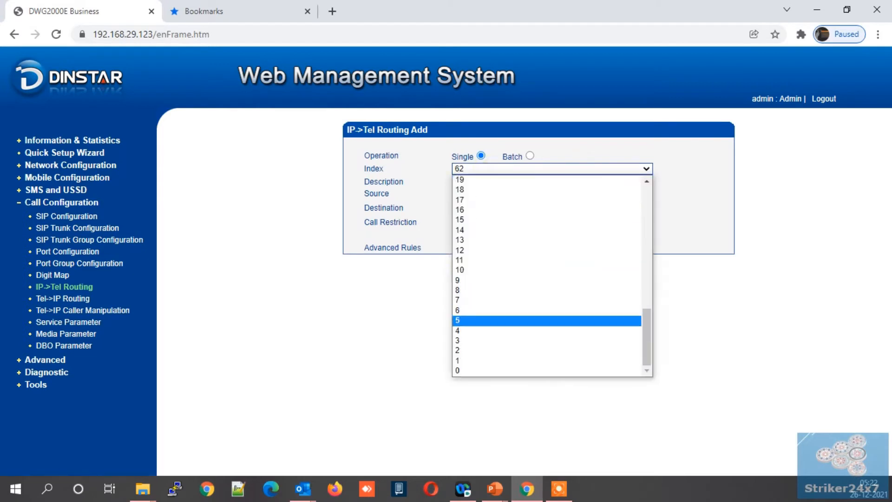
pyautogui.click(494, 360)
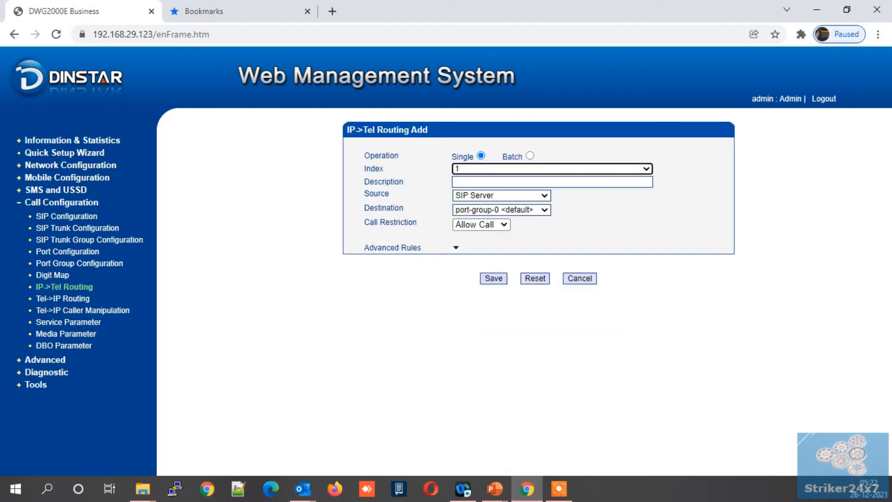
pyautogui.click(464, 181)
pyautogui.write('0')
pyautogui.write('utbound')
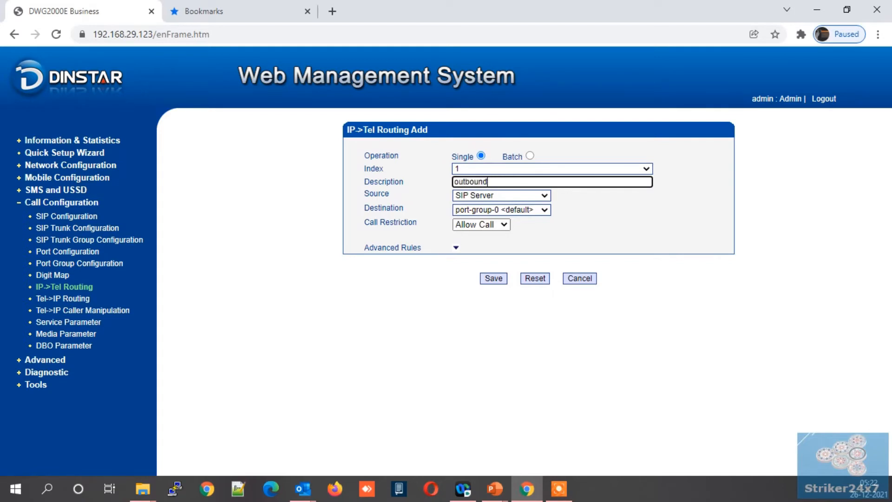
# - Route from sip-trunk-31 <vicidial> to port-group-1 <sim group>, calls allowed, and save
pyautogui.click(484, 196)
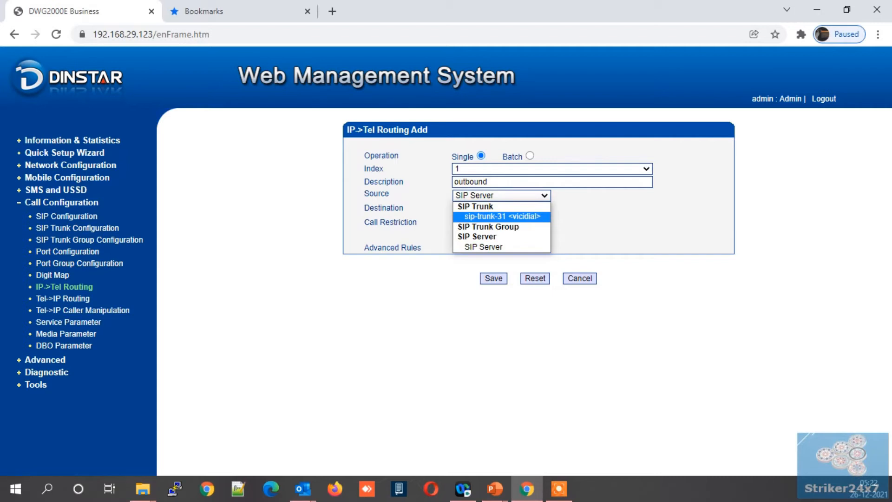
pyautogui.click(479, 216)
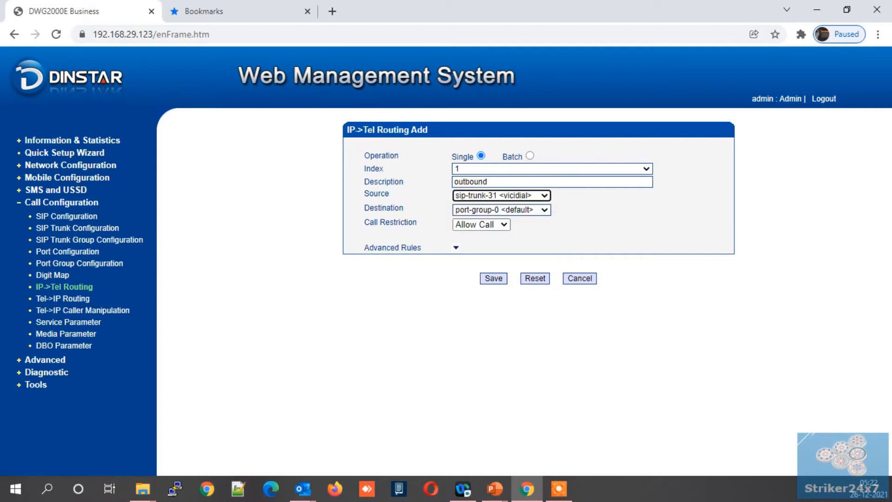
pyautogui.click(502, 210)
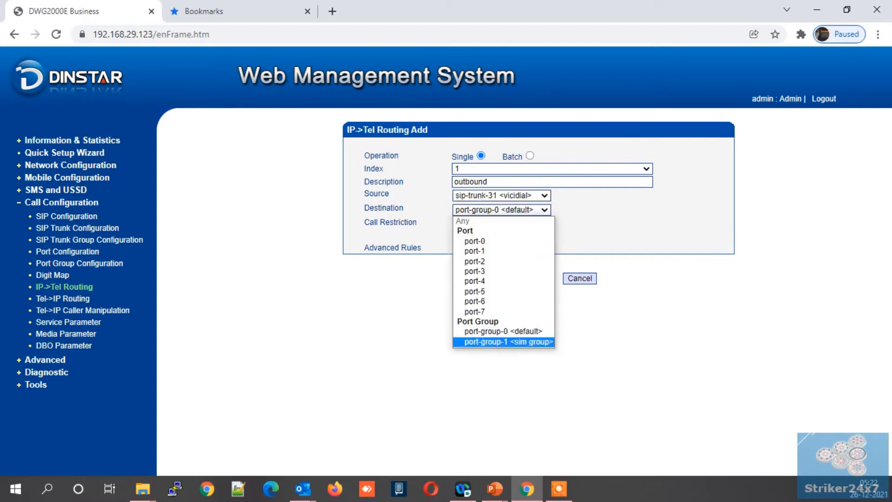
pyautogui.click(490, 343)
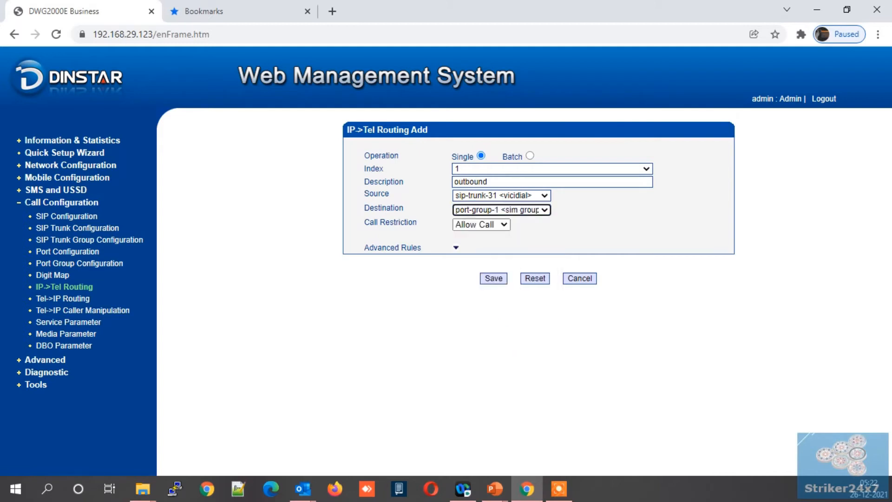
pyautogui.click(480, 224)
pyautogui.click(480, 228)
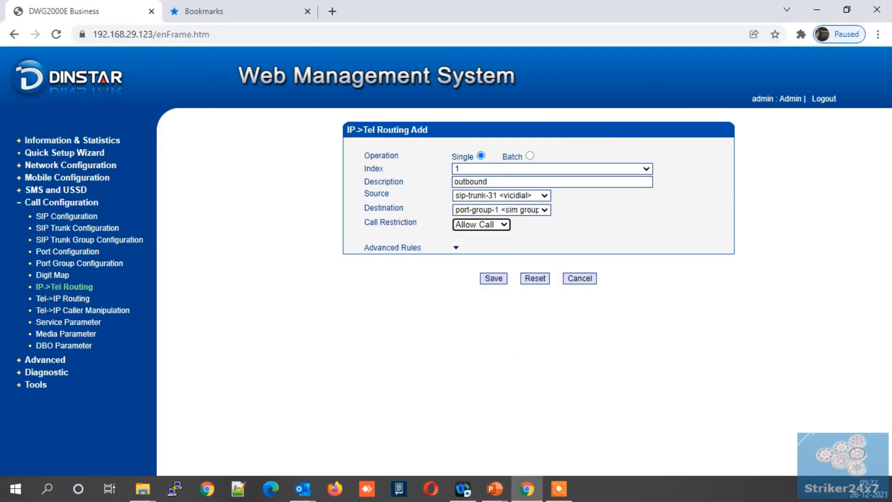
pyautogui.click(456, 248)
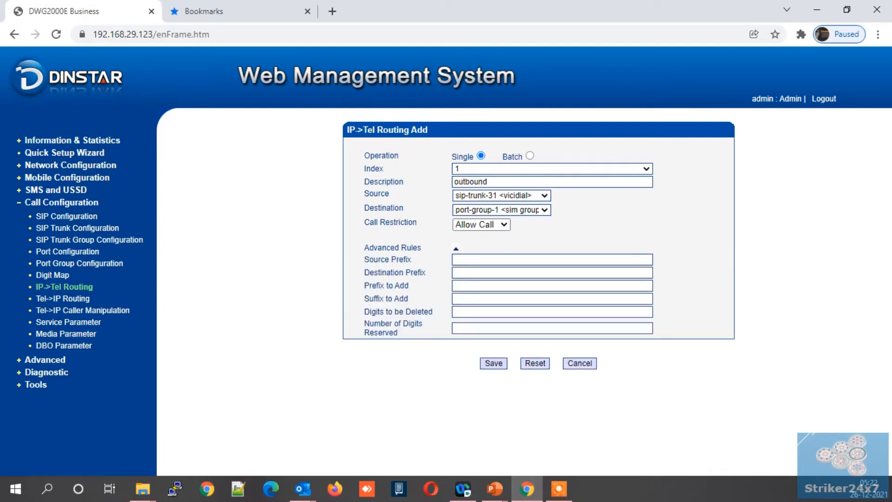
pyautogui.click(456, 248)
pyautogui.click(493, 278)
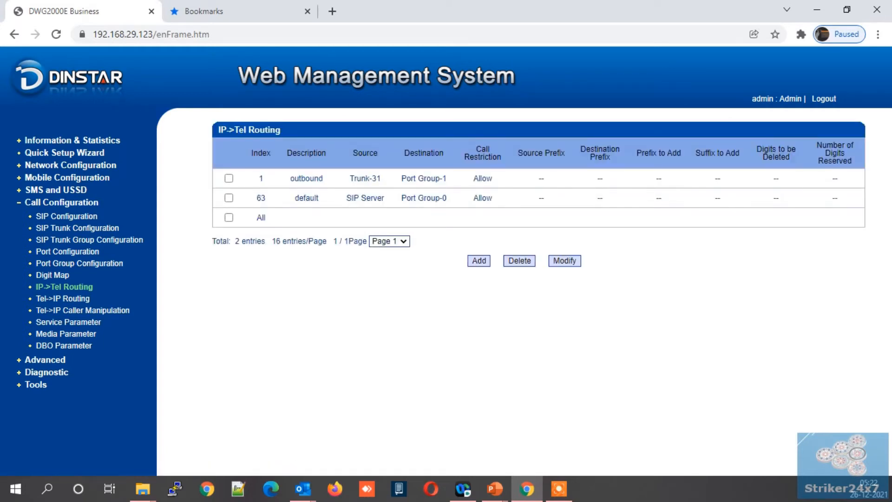
# - Start a new Tel->IP routing rule with index 1 and description 'inbound'
pyautogui.click(70, 299)
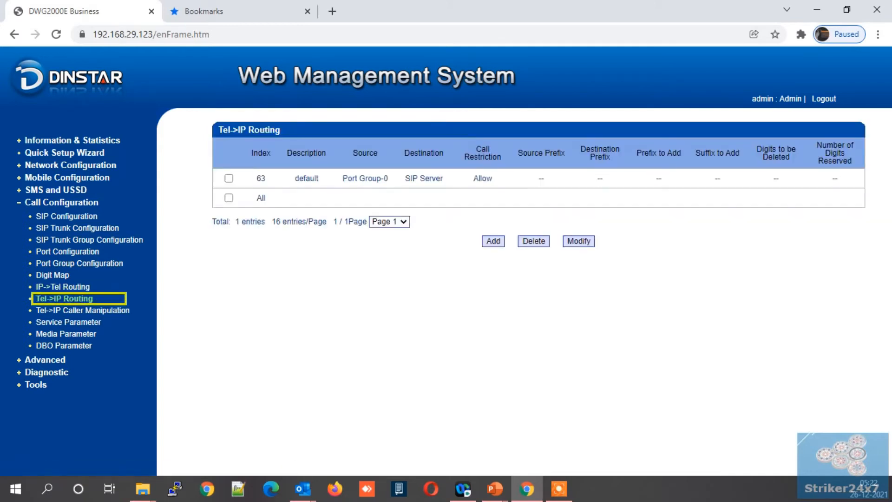
pyautogui.click(493, 241)
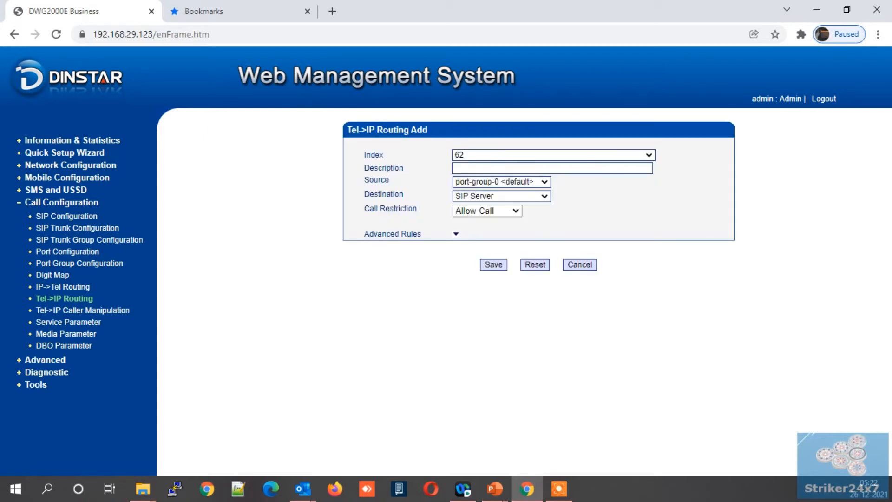
pyautogui.click(514, 154)
pyautogui.scroll(-10, 511, 279)
pyautogui.click(494, 349)
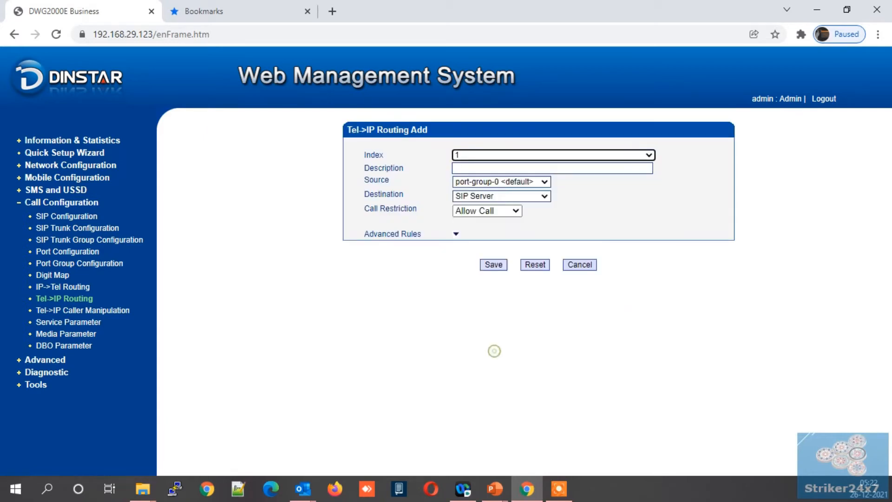
pyautogui.click(483, 168)
pyautogui.write('inbound')
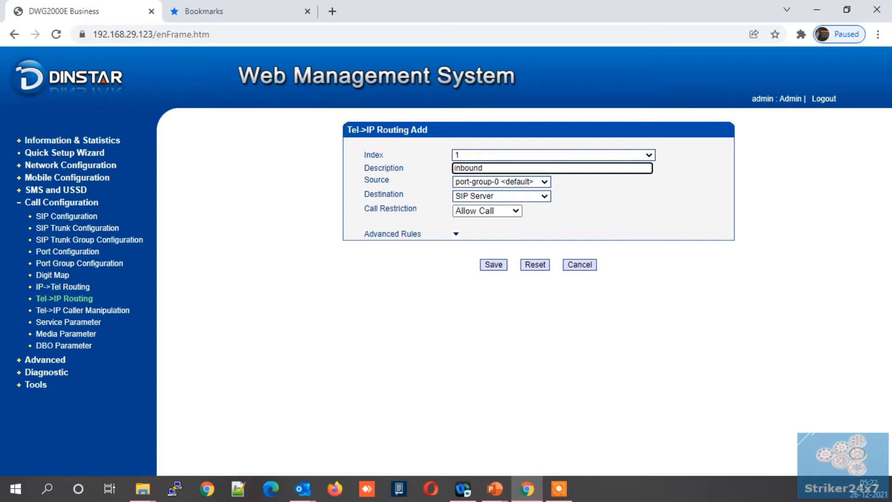
# - Route the rule from port-group-1 (sim group) to sip-trunk-31 (vicidial) and save it
pyautogui.click(478, 182)
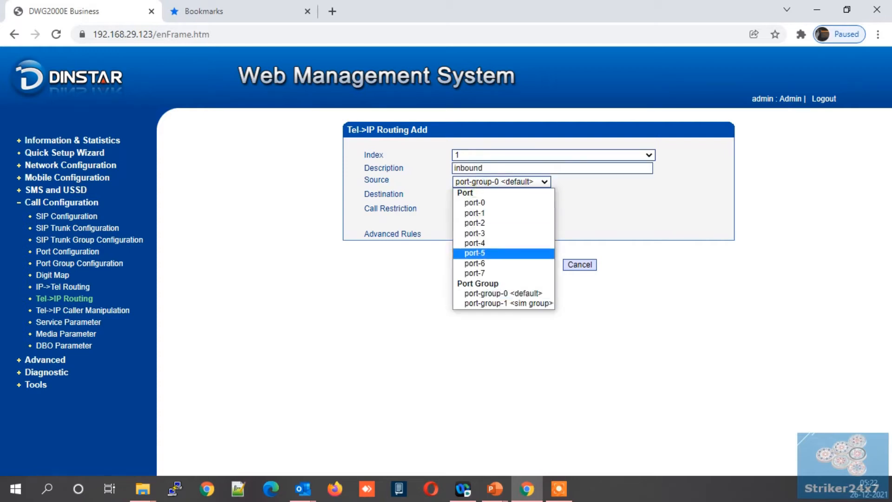
pyautogui.click(485, 304)
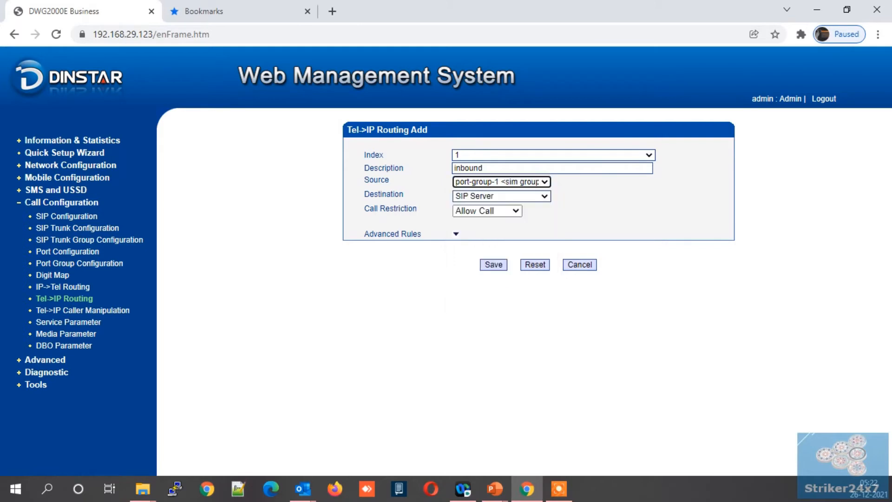
pyautogui.click(479, 196)
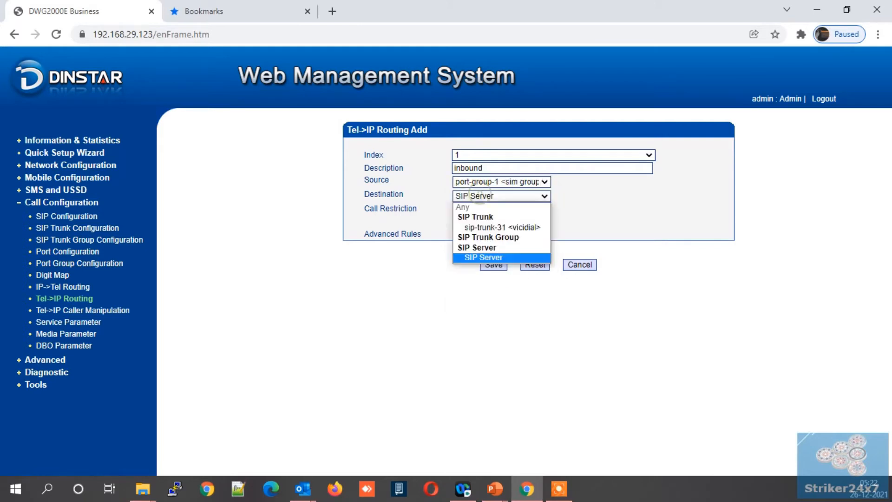
pyautogui.click(478, 227)
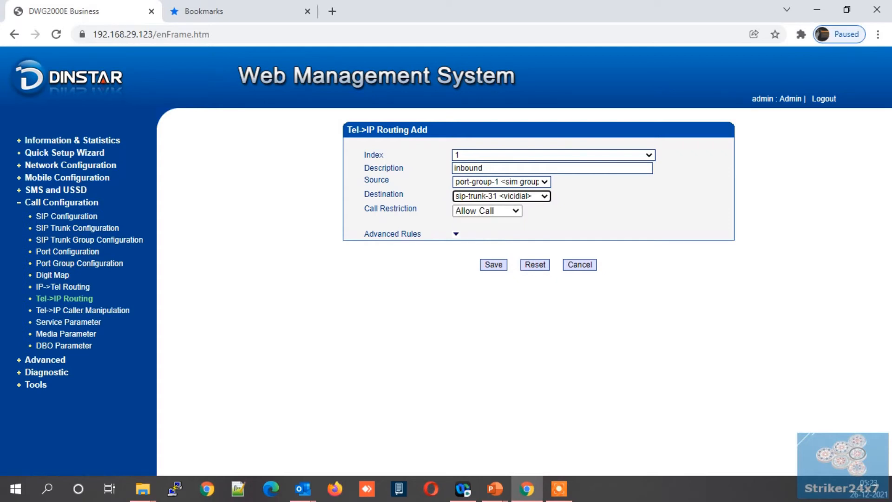
pyautogui.click(456, 234)
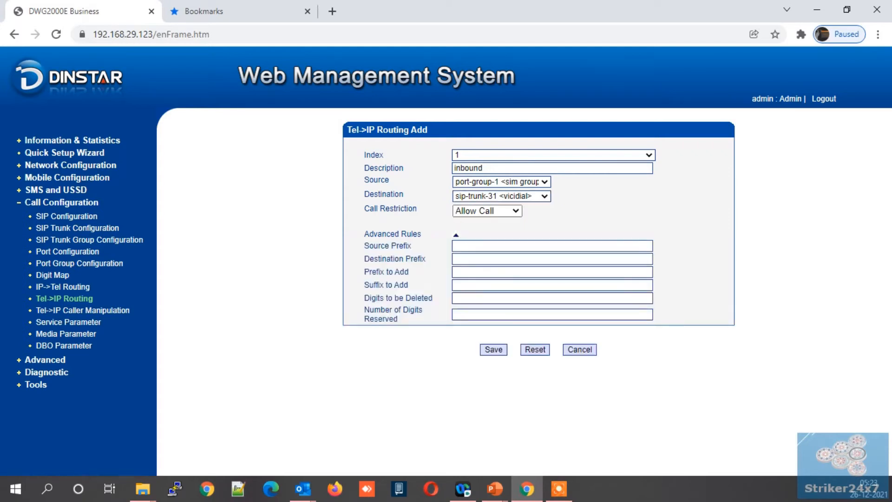
pyautogui.click(456, 235)
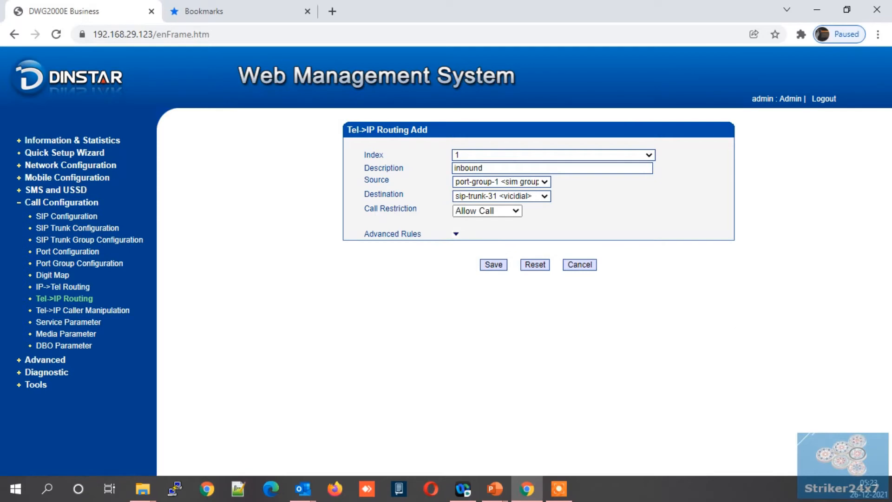
pyautogui.click(493, 265)
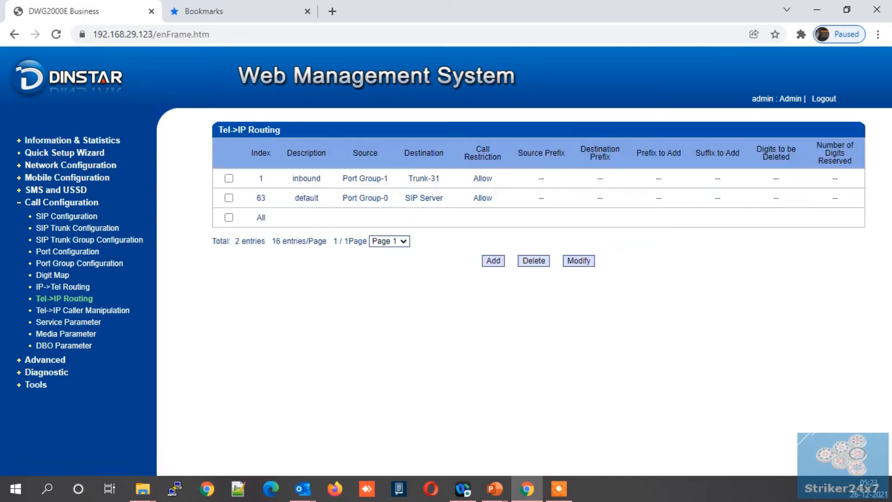
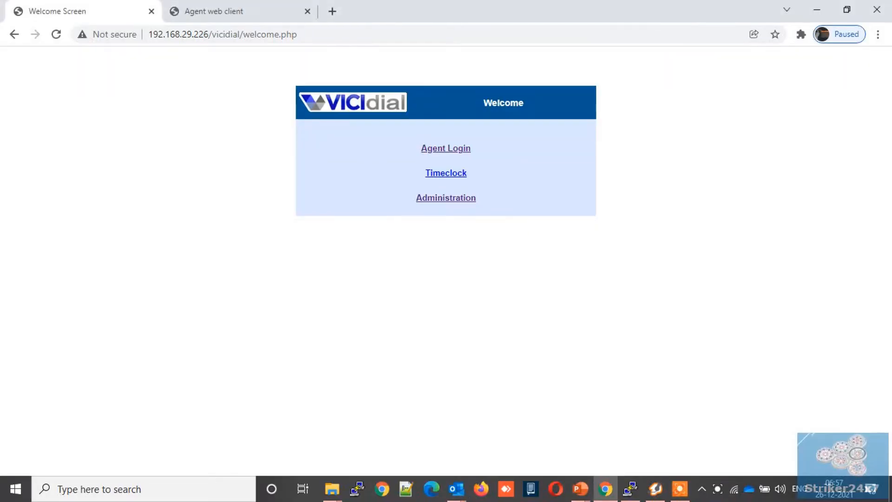
# - Open the Add A New Carrier form from Admin > Carriers in VICIdial Administration
pyautogui.click(433, 197)
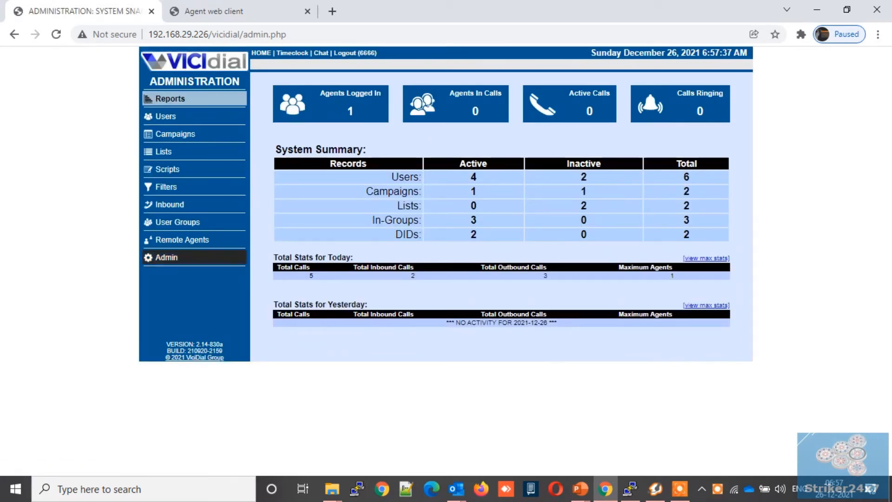
pyautogui.click(168, 257)
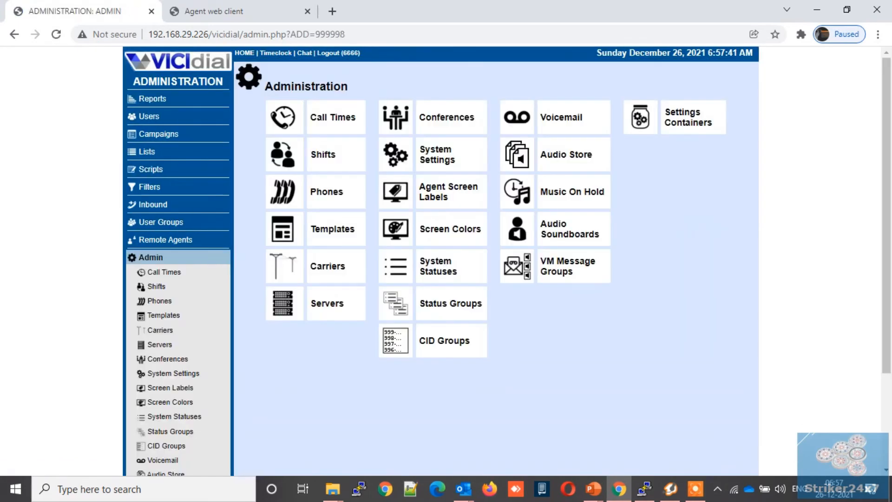
pyautogui.click(327, 269)
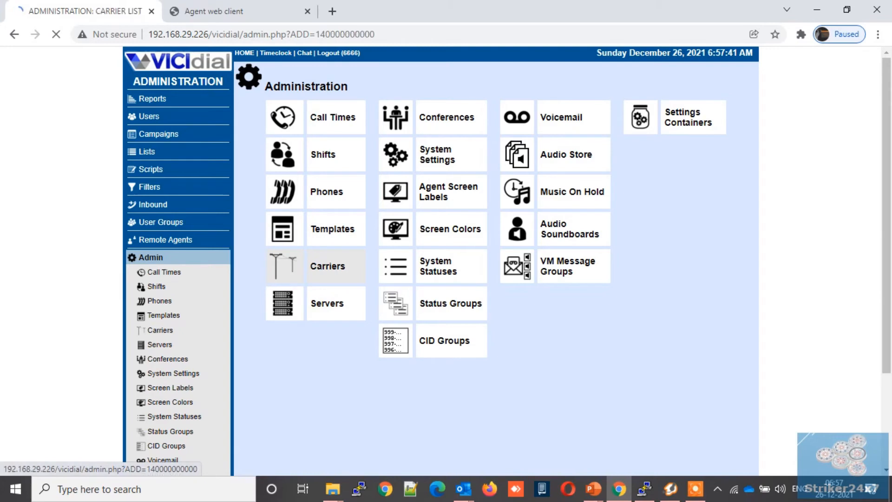
pyautogui.click(340, 67)
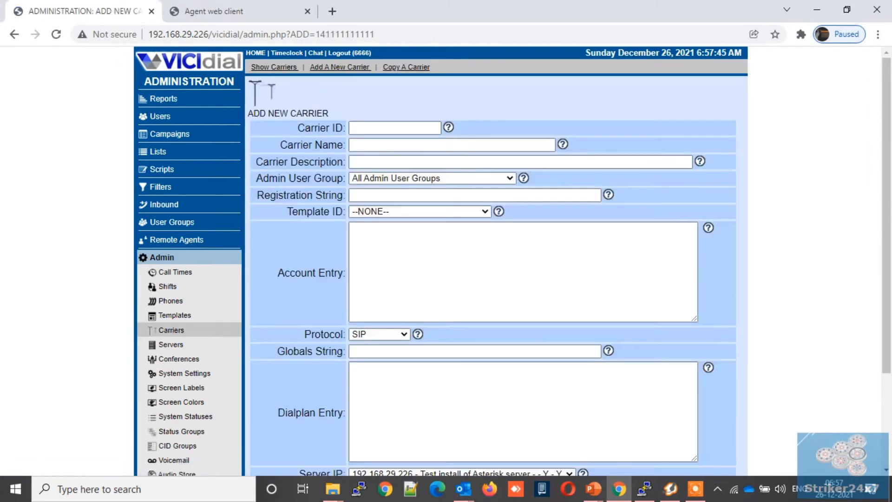
# - Enter dinstar as both the Carrier ID and the Carrier Name
pyautogui.click(386, 128)
pyautogui.write('dinstar')
pyautogui.click(385, 150)
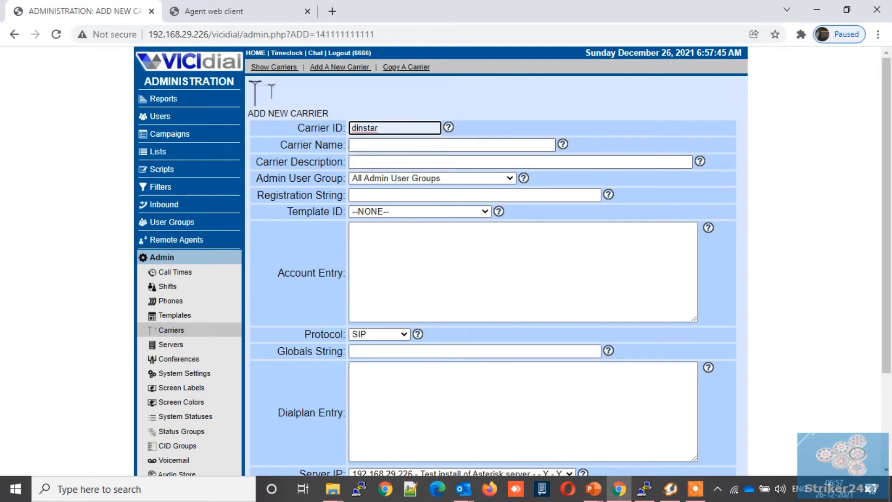
pyautogui.click(386, 150)
pyautogui.write('d')
pyautogui.press('Down')
pyautogui.press('Return')
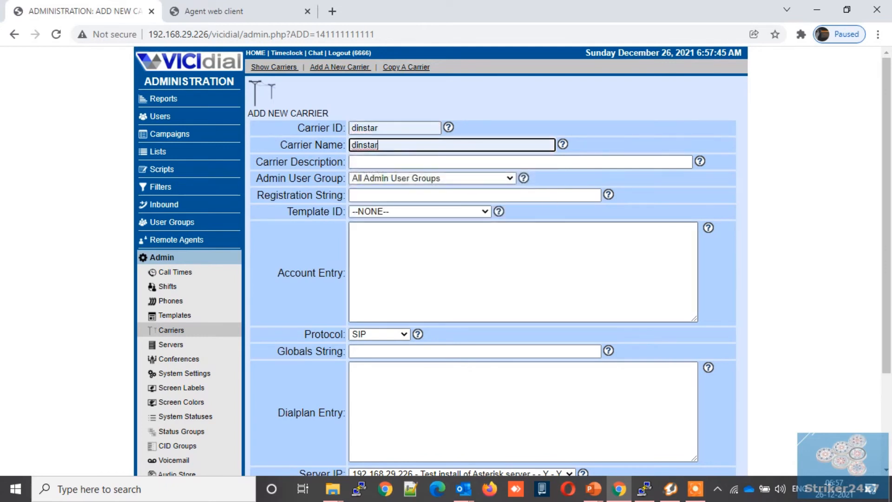
pyautogui.click(420, 259)
# - Start the [dinstar] peer block: type=friend, host=192.168.29.123, context=trunkinbound, dtmfmode=rfc2833
pyautogui.write('[')
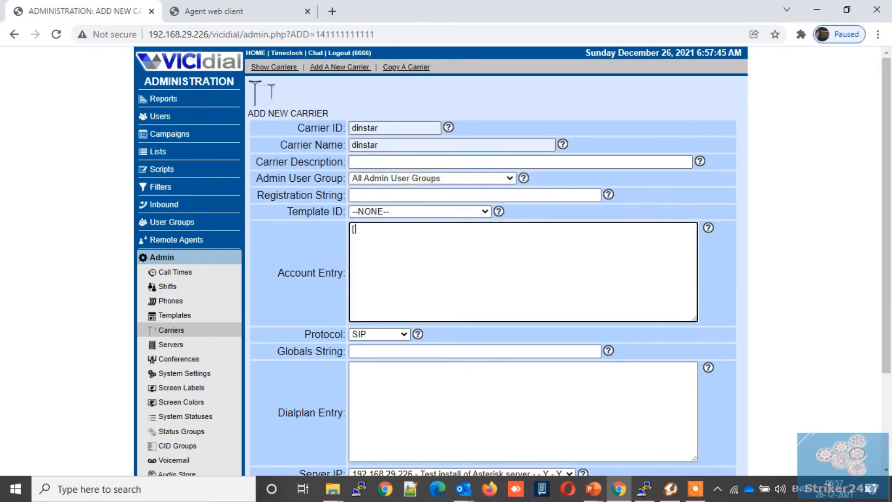
pyautogui.write('dinstar]')
pyautogui.press('Return')
pyautogui.write('type=friend')
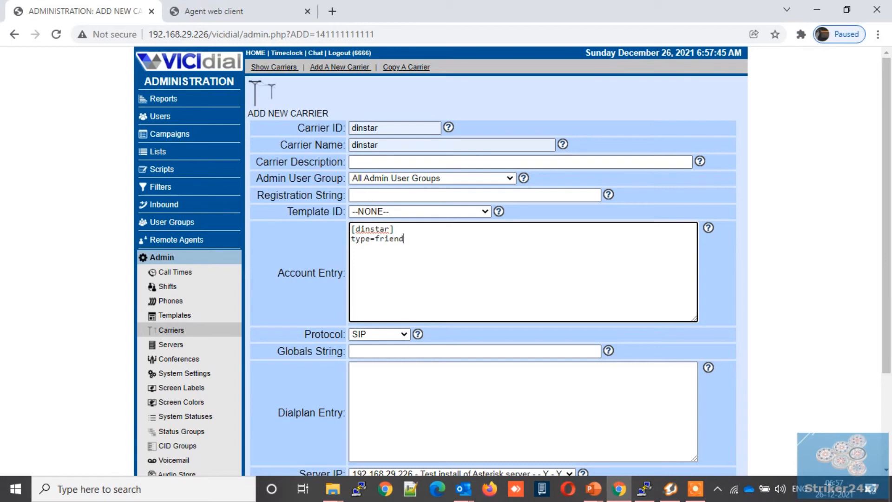
pyautogui.press('Return')
pyautogui.write('host=192.168.29.123')
pyautogui.press('Return')
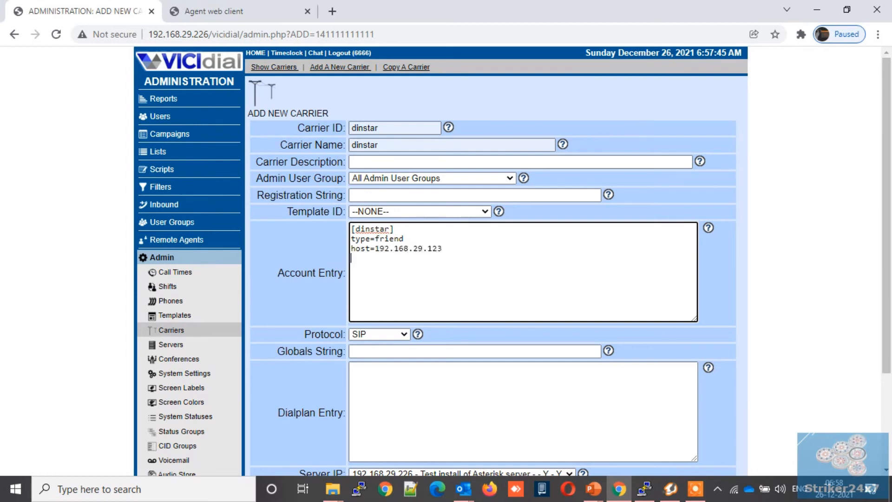
pyautogui.write('context=trunkinbou')
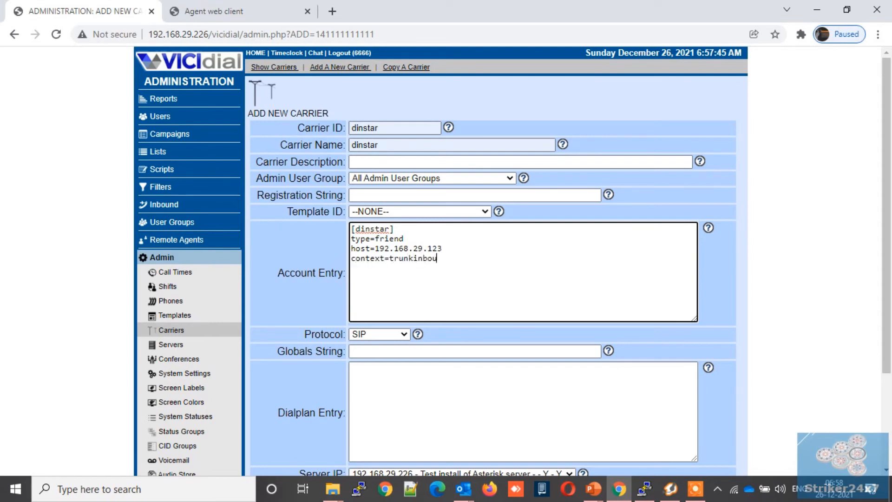
pyautogui.write('nd')
pyautogui.press('Return')
pyautogui.write('dtmfmode')
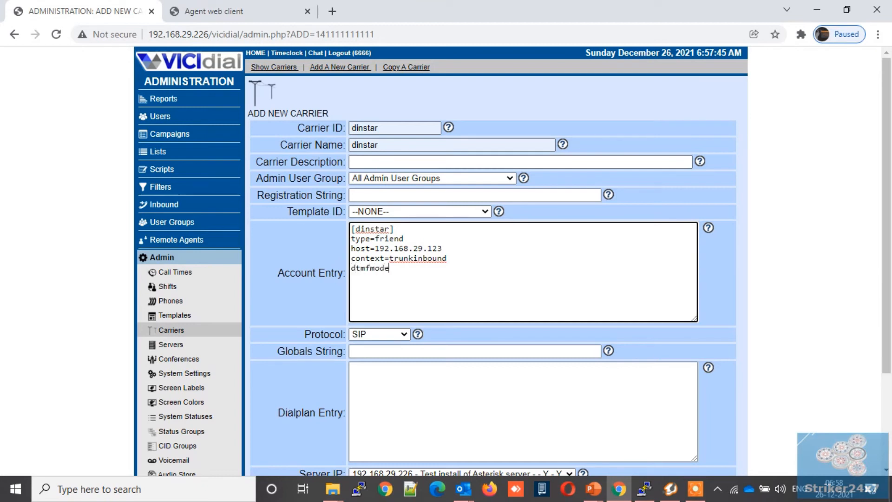
pyautogui.write('=rfc2833')
# - Add disallow=all, allow=ulaw,alaw,gsm and insecure=port lines to the account entry
pyautogui.press('Return')
pyautogui.write('dis')
pyautogui.write('qllo')
pyautogui.press('BackSpace')
pyautogui.press('BackSpace')
pyautogui.press('BackSpace')
pyautogui.press('BackSpace')
pyautogui.write('allow=all')
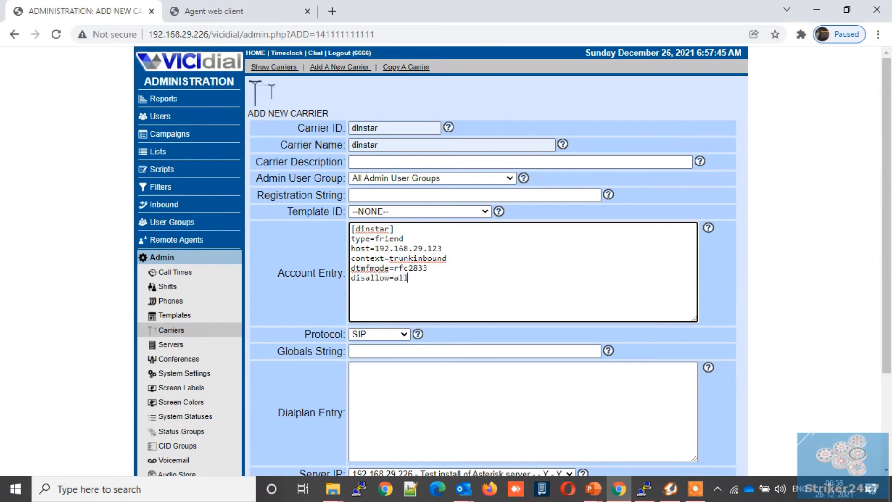
pyautogui.press('Return')
pyautogui.write('allow=ulaw,alaw,gsm')
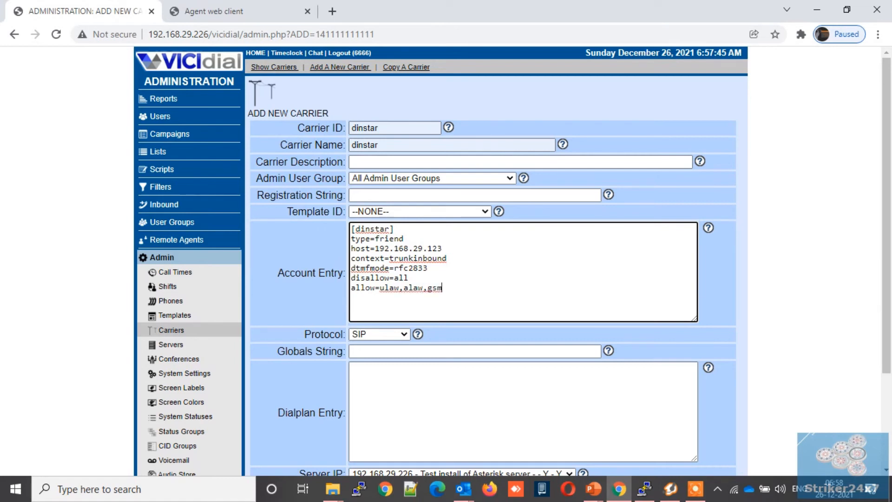
pyautogui.press('Return')
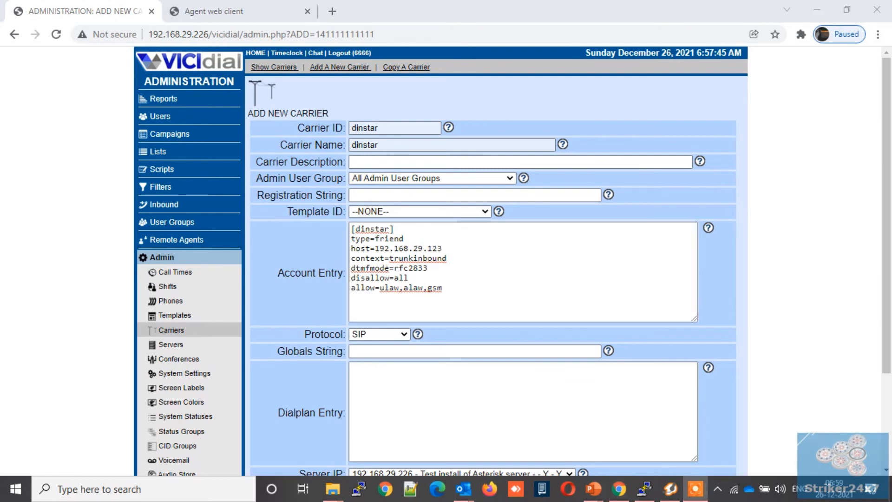
pyautogui.write('insec')
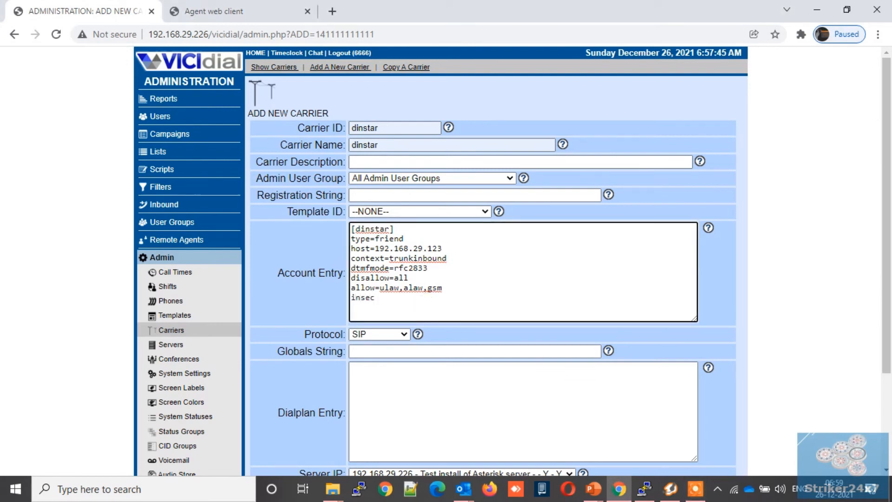
pyautogui.write('ure=port')
pyautogui.click(512, 385)
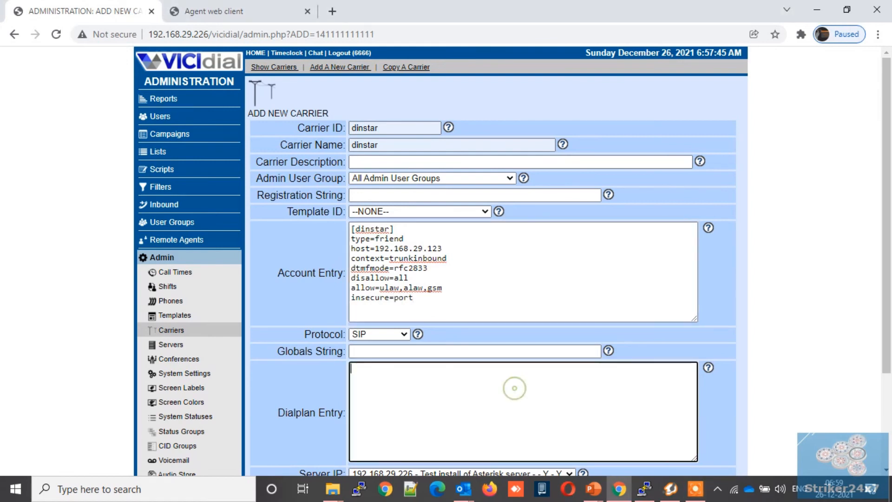
# - Paste the three-line _9X. outbound dialplan and submit the dinstar carrier
pyautogui.scroll(-2, 512, 385)
pyautogui.write('exten => _9X.,1,AGI(agi://127.0.0.1:4577/call_log) exten => _9X.,n,Dial(SIP/dinstar/${EXTEN:1},,Tto) exten => _9X.,n,Hangup()')
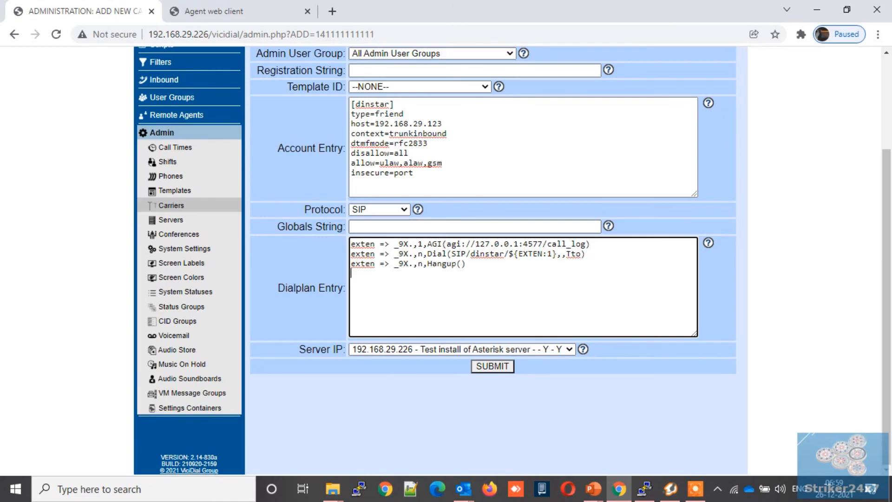
pyautogui.click(492, 366)
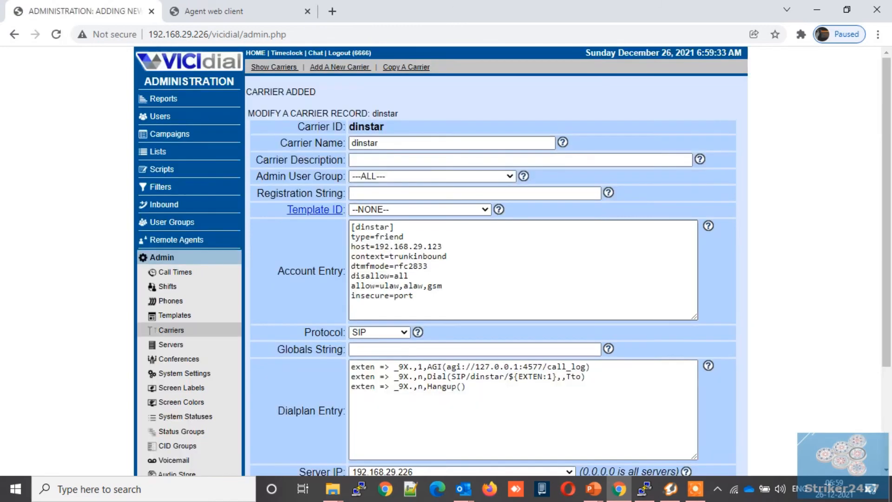
# - Set the dinstar carrier's Active field to Y and submit again
pyautogui.scroll(-3, 359, 358)
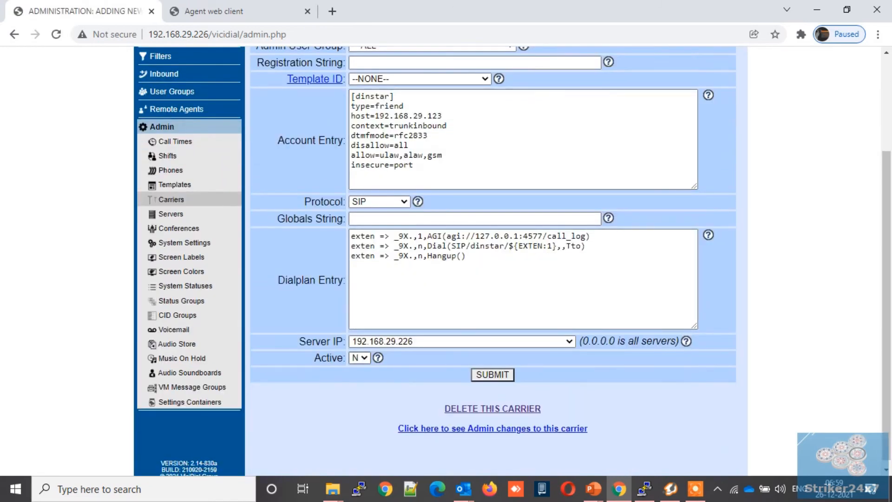
pyautogui.click(360, 358)
pyautogui.click(359, 369)
pyautogui.click(492, 374)
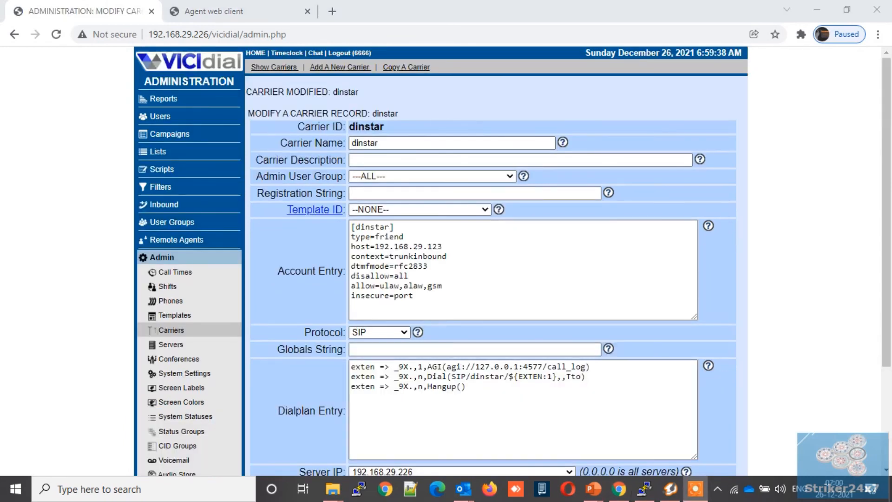
pyautogui.click(645, 489)
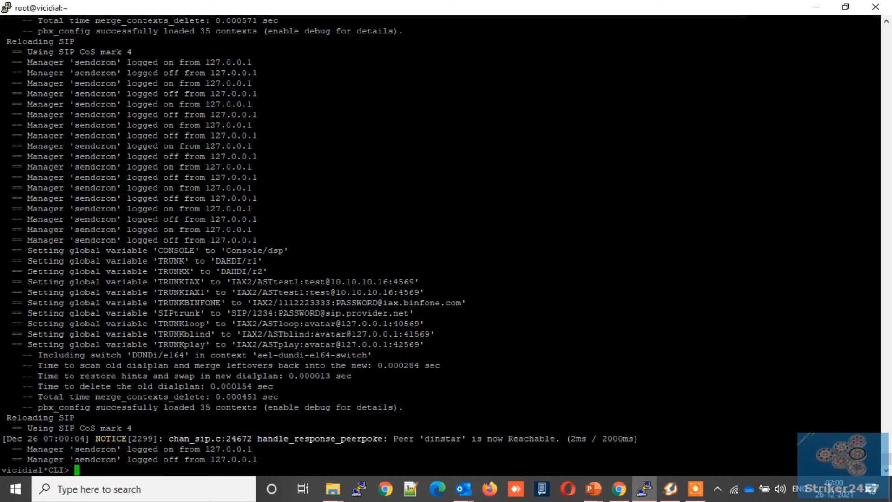
# - Run 'sip show peers' in Asterisk to confirm dinstar at 192.168.29.123 is OK
pyautogui.moveTo(394, 438); pyautogui.dragTo(561, 438)
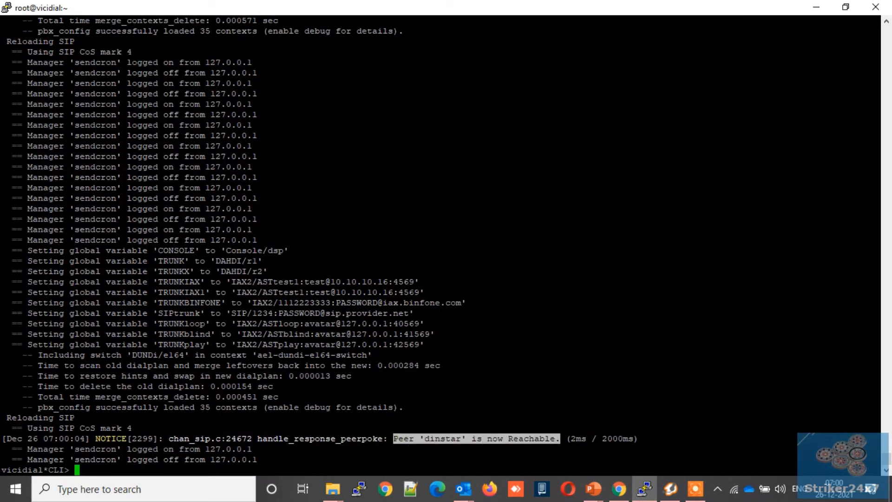
pyautogui.write('sip show p')
pyautogui.press('Tab')
pyautogui.write('s')
pyautogui.press('Return')
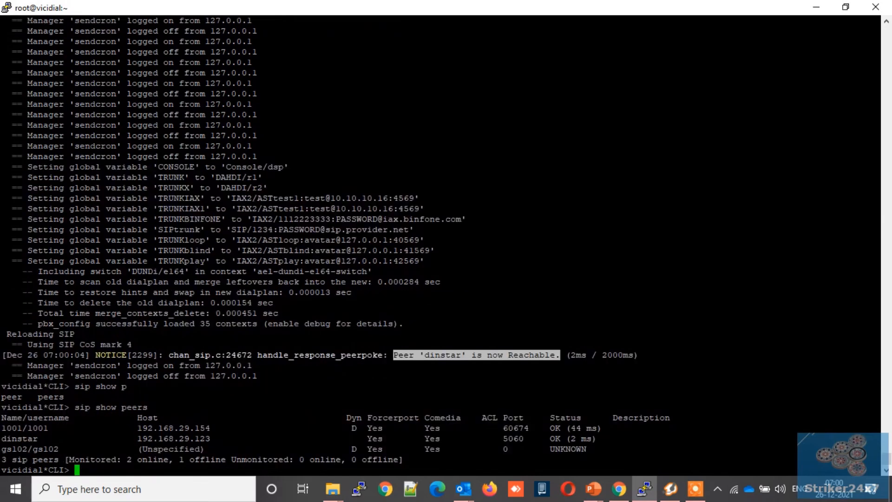
pyautogui.tripleClick(580, 437)
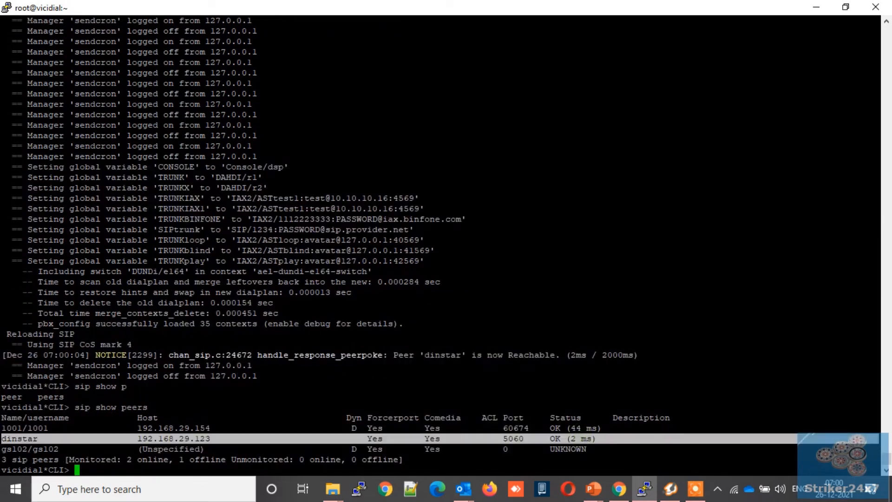
pyautogui.click(619, 489)
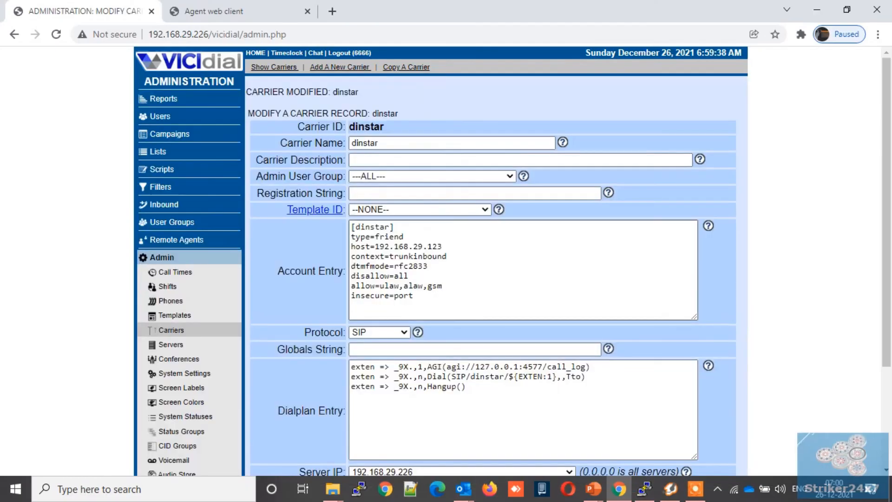
# - Check the agent web client for the live inbound LoanIN call on SIP/dinstar
pyautogui.click(209, 11)
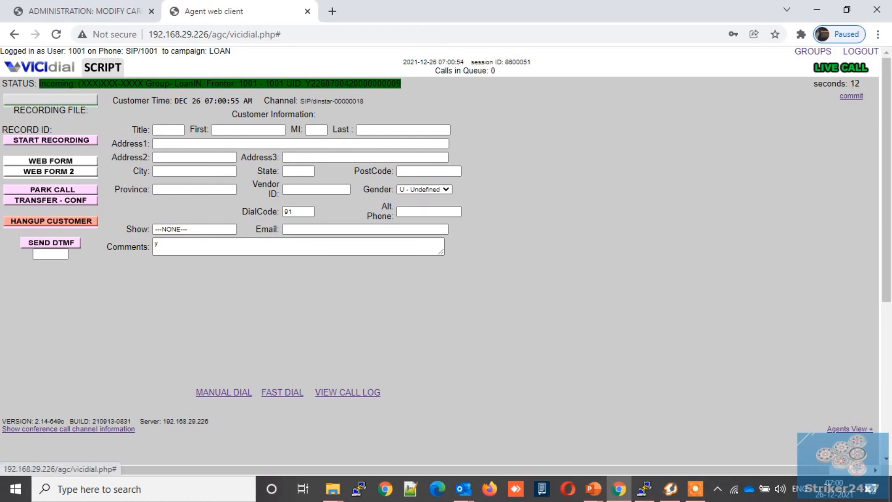
# - Hang up the inbound call, disposition it SALE with dialing paused, and view the call log
pyautogui.click(51, 221)
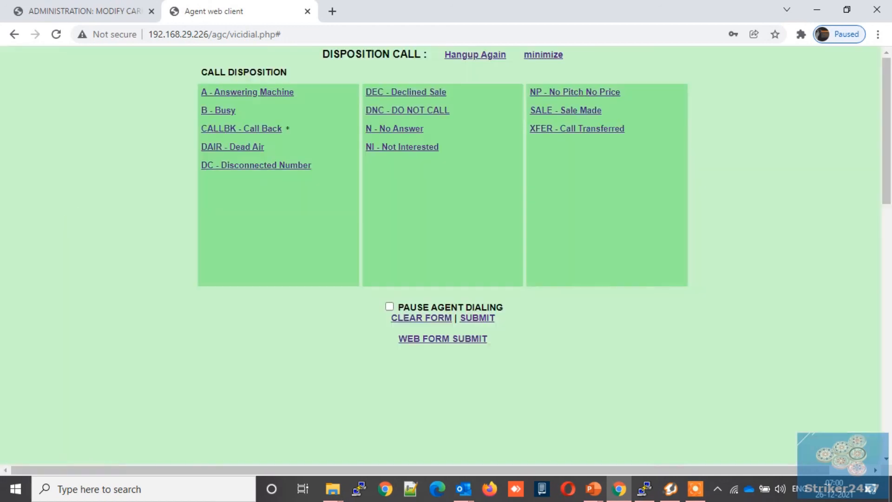
pyautogui.click(555, 111)
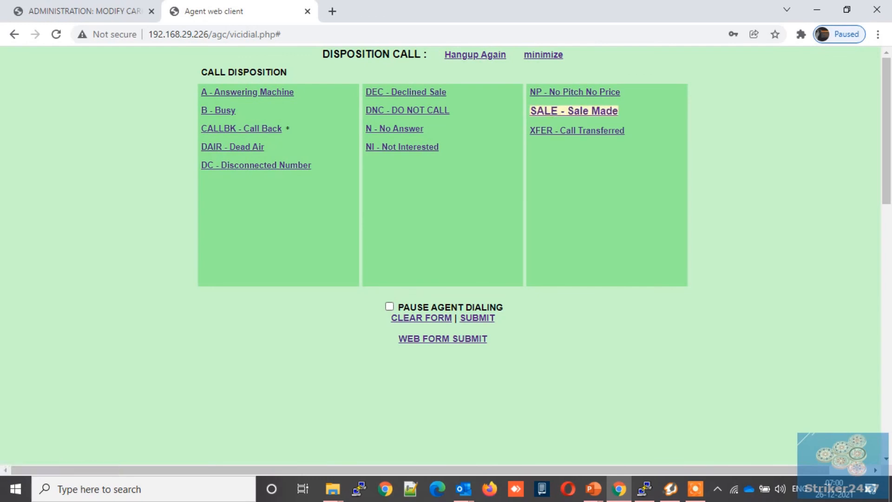
pyautogui.click(390, 306)
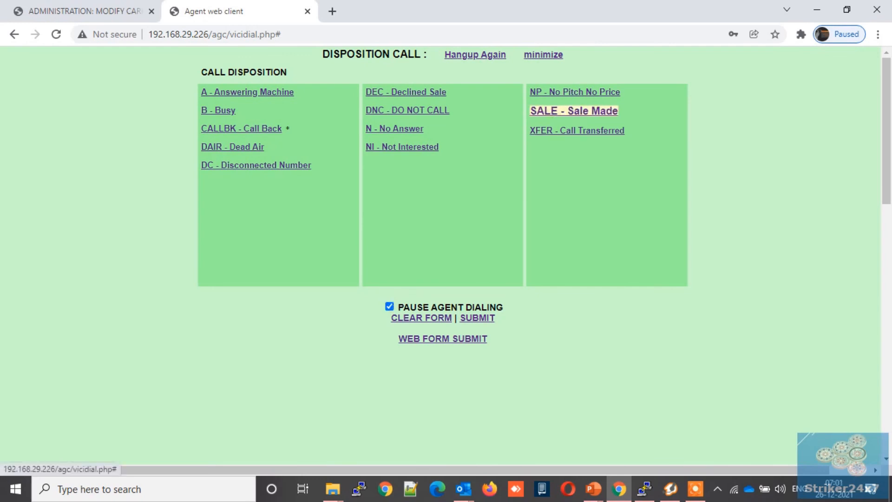
pyautogui.click(477, 318)
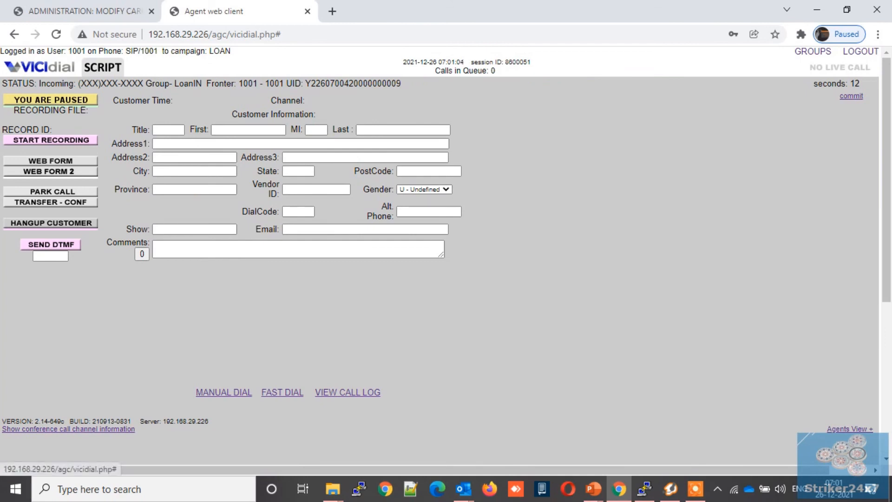
pyautogui.click(342, 392)
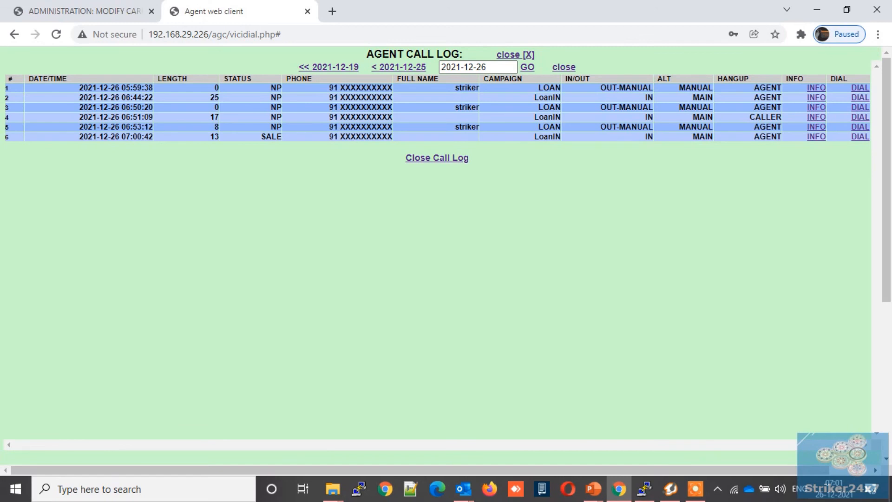
# - Manually dial the logged number, hang up, and disposition the outbound call as SALE
pyautogui.click(861, 87)
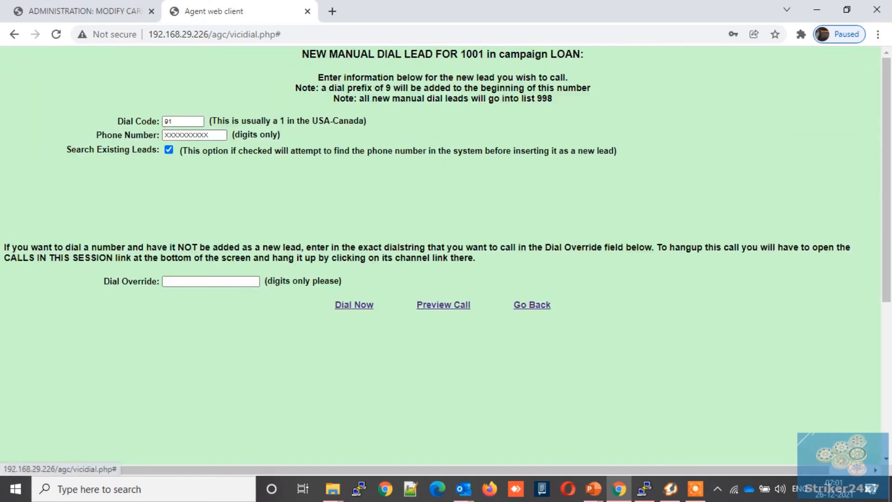
pyautogui.click(368, 306)
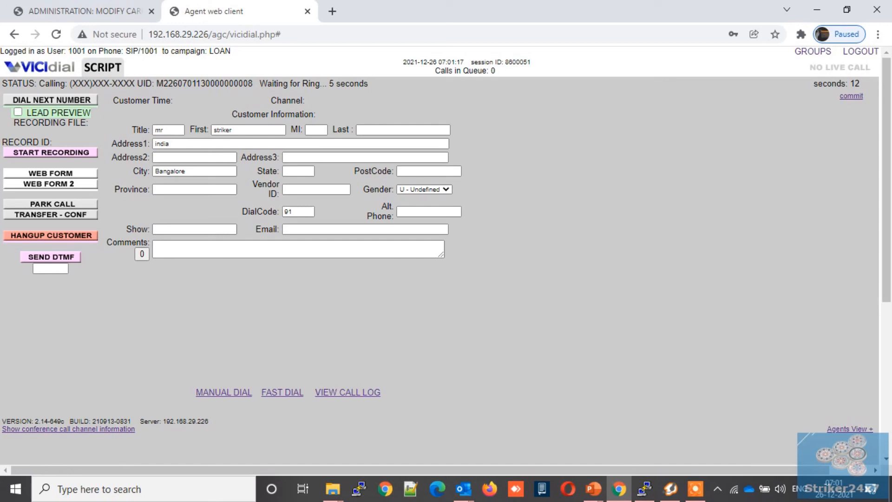
pyautogui.click(50, 236)
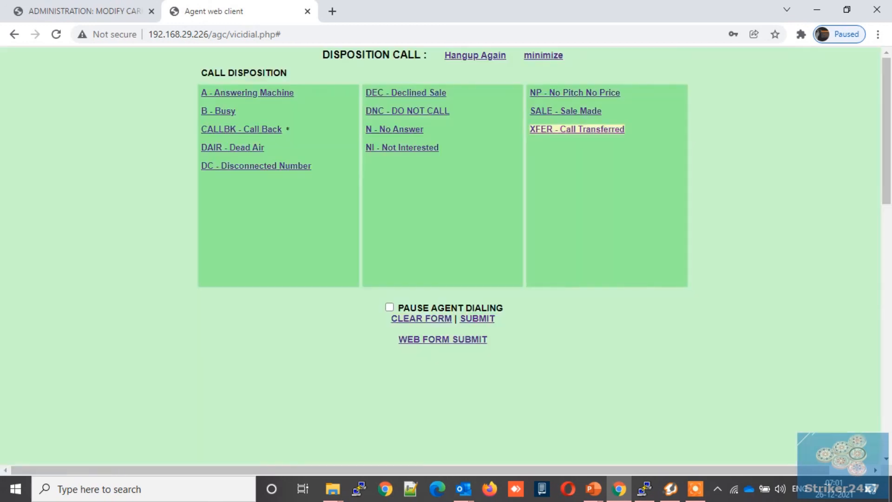
pyautogui.click(394, 129)
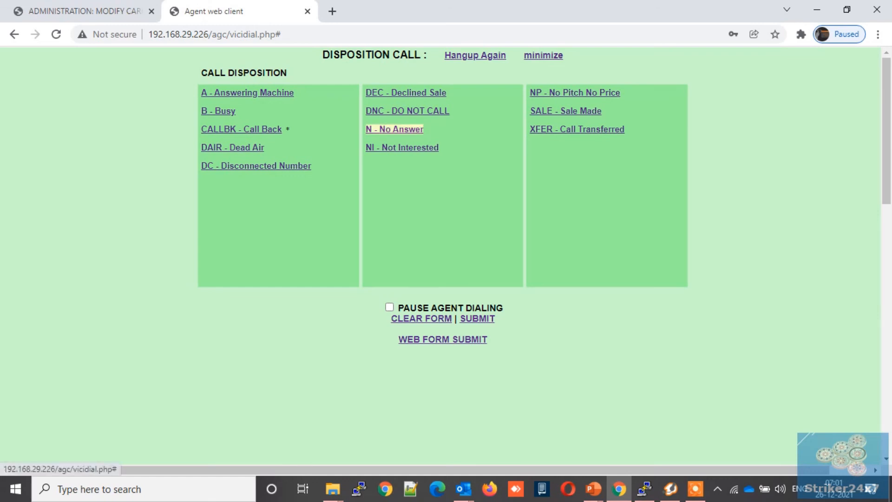
pyautogui.click(543, 111)
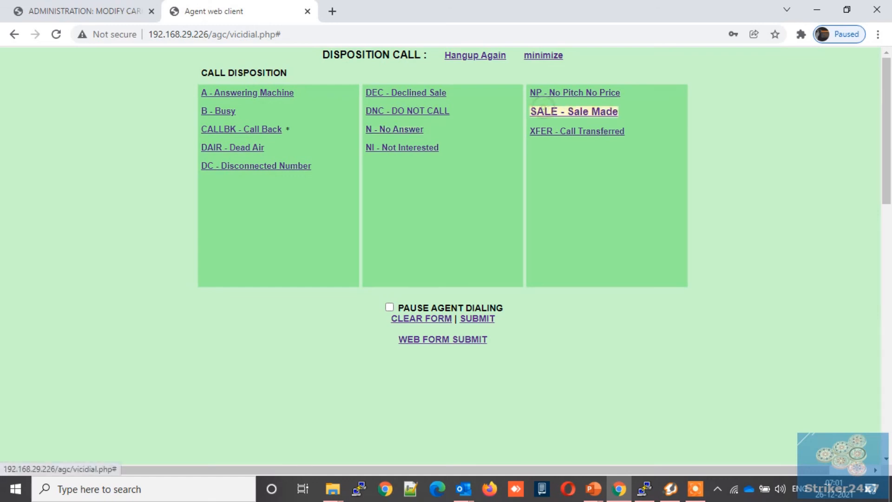
pyautogui.click(478, 319)
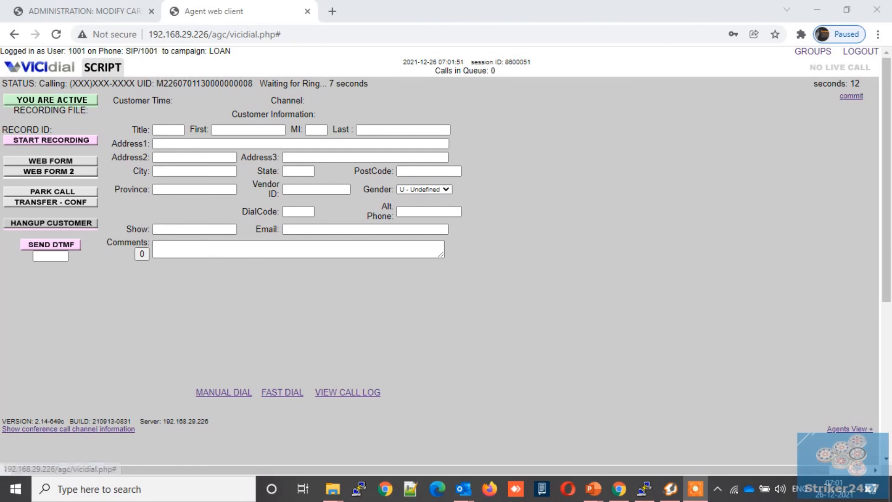
# - Pause the agent, reopen the call log, and start another manual dial
pyautogui.click(348, 392)
pyautogui.click(263, 255)
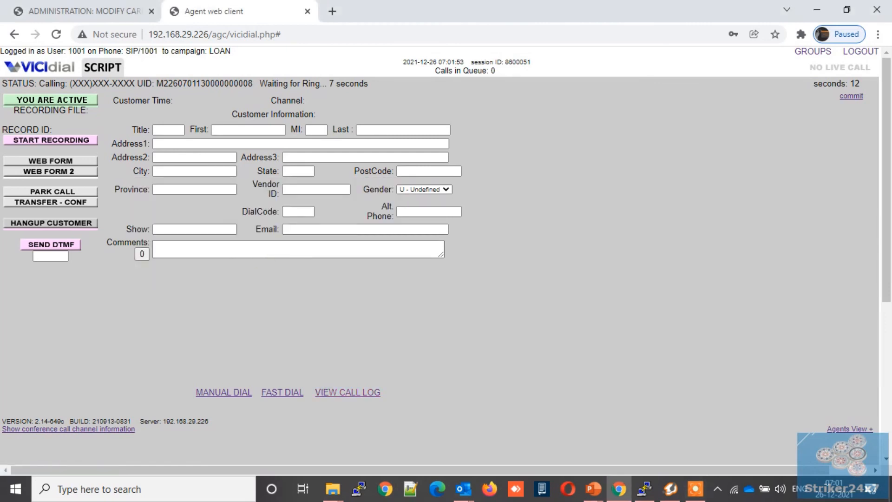
pyautogui.click(51, 100)
pyautogui.click(354, 392)
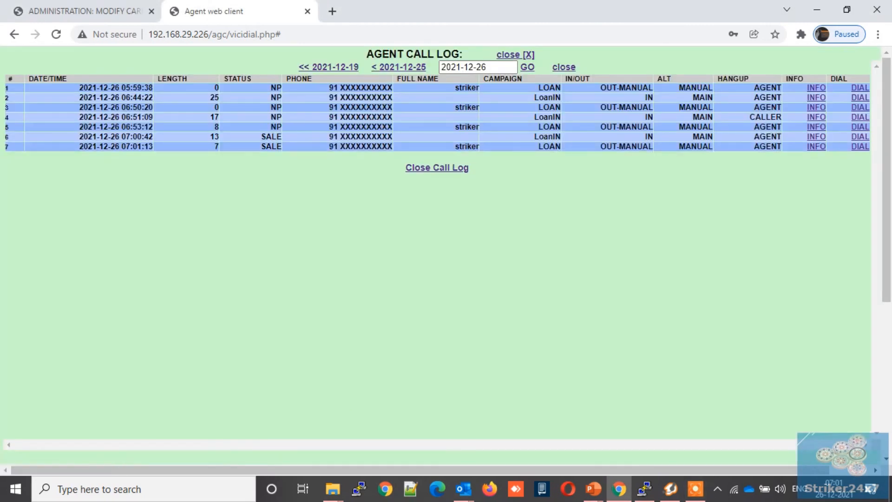
pyautogui.click(859, 88)
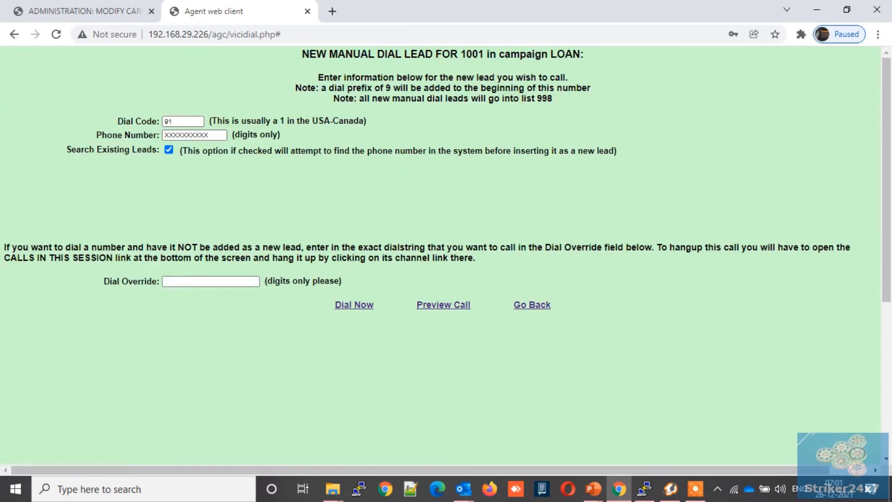
# - Place the second outbound call over SIP/dinstar, hang up, mark it SALE, and log out
pyautogui.click(354, 304)
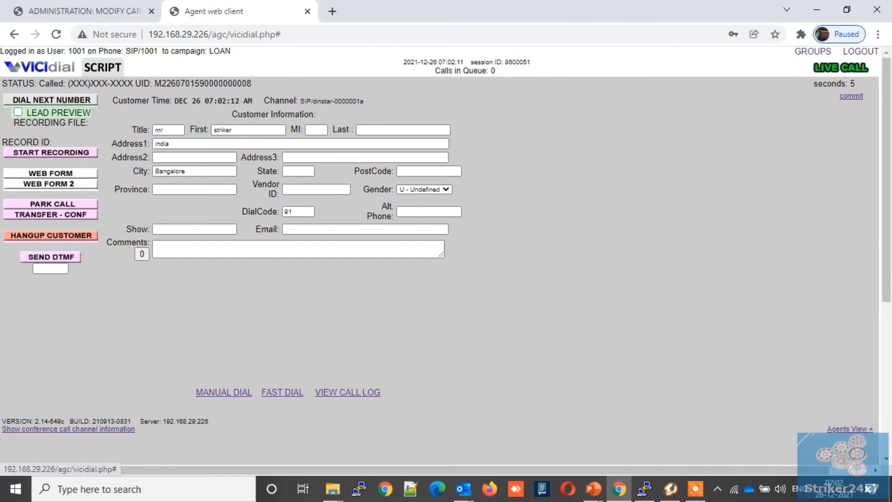
pyautogui.click(50, 235)
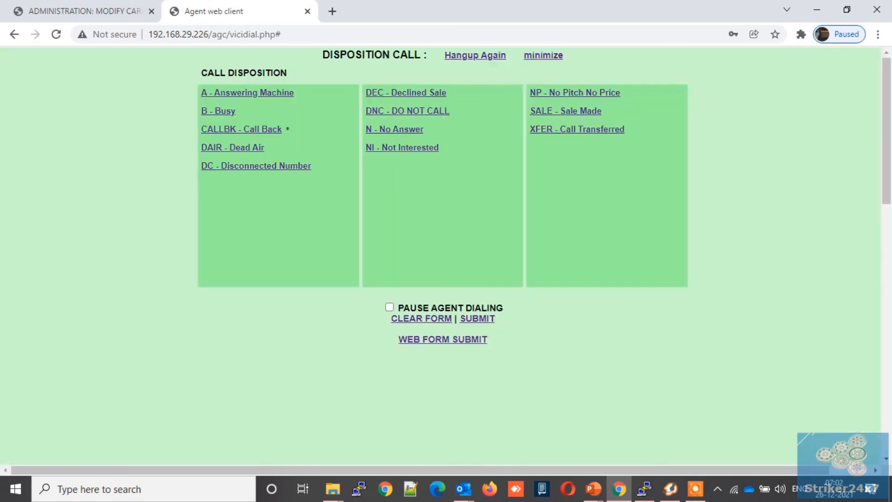
pyautogui.doubleClick(558, 112)
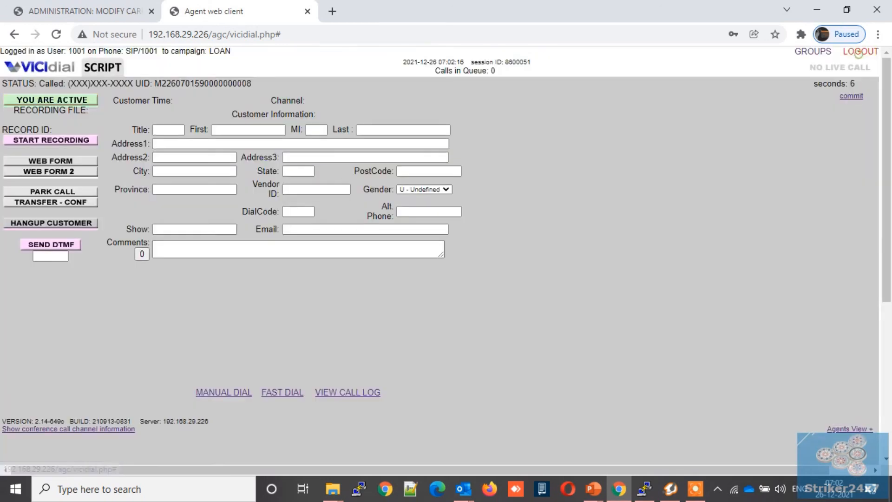
pyautogui.click(861, 51)
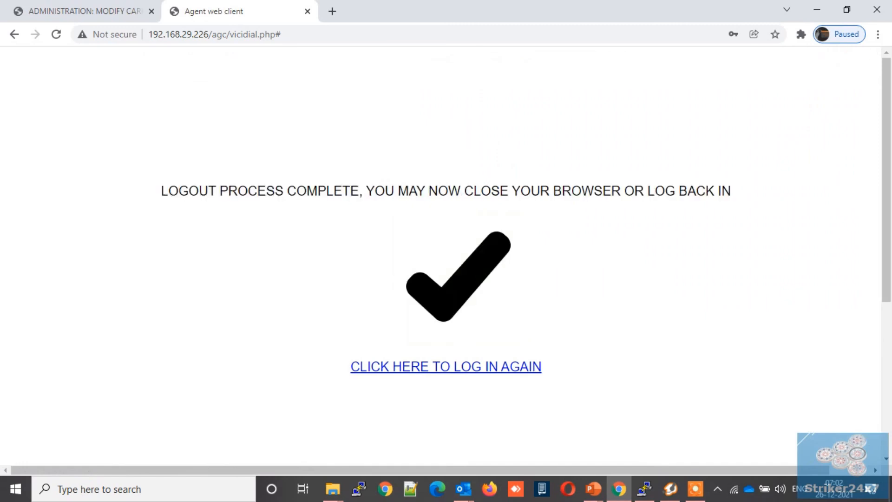